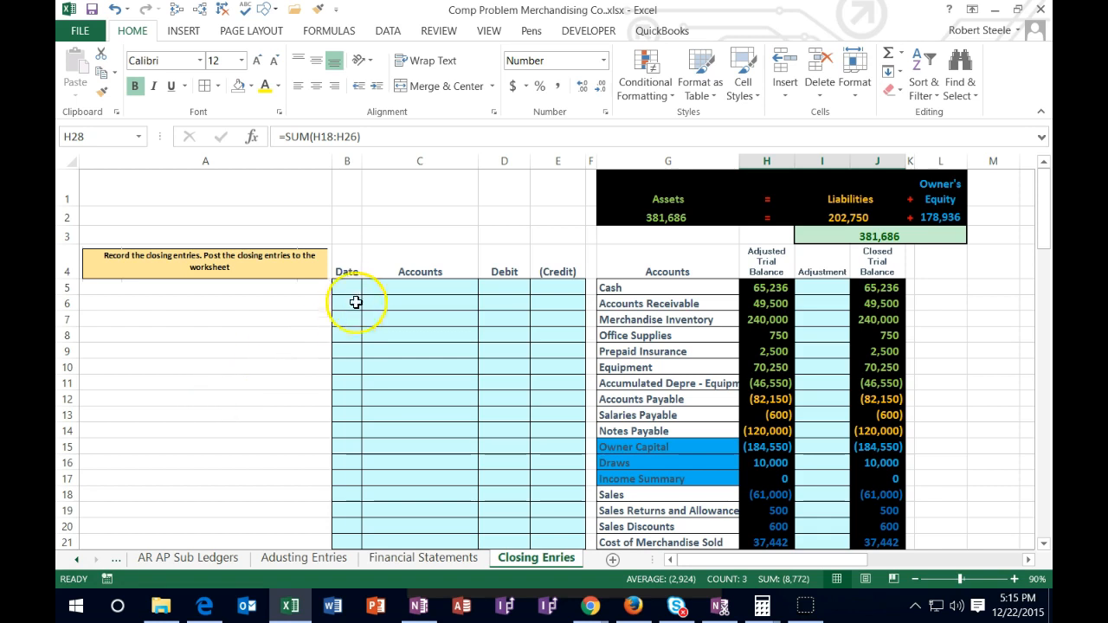
Examine the date column of the closing journal and the Cash row's adjustment and closed trial balance cells
{"action": "left_click", "coordinate": [351, 292]}
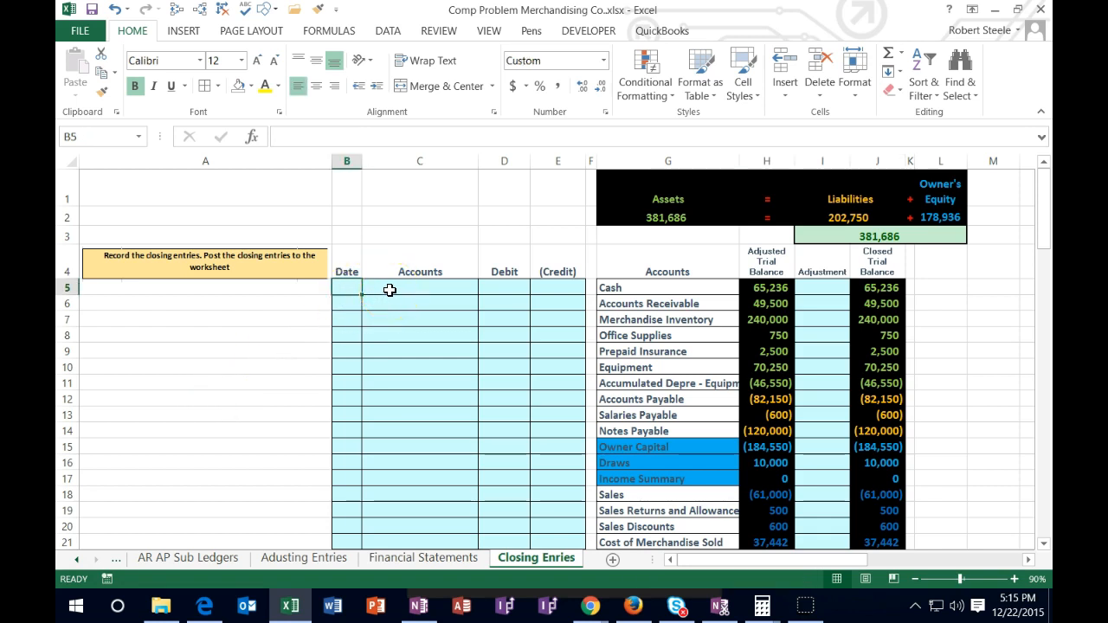
{"action": "left_click", "coordinate": [815, 289]}
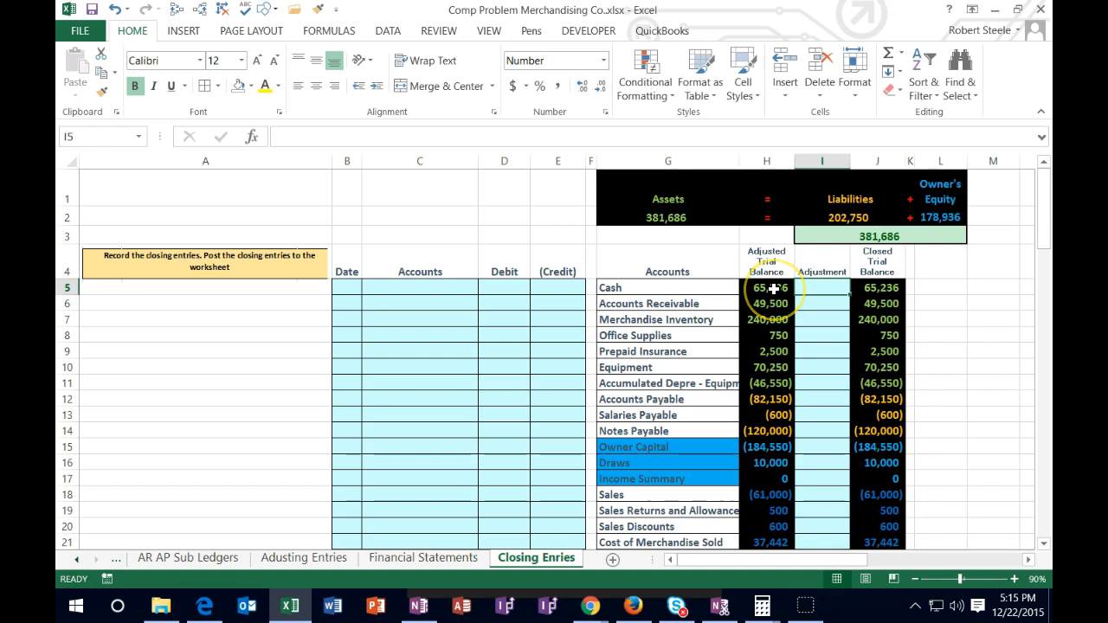
{"action": "left_click", "coordinate": [863, 291]}
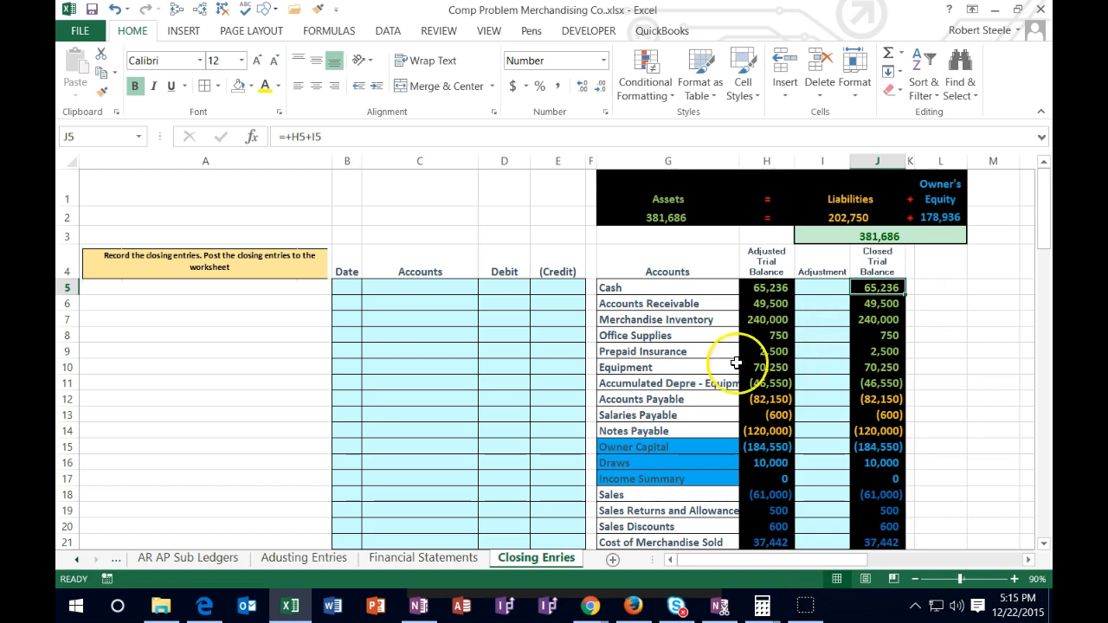
Open the Journal Entries sheet and review the 4/1 merchandise inventory purchase entry at the start of the journal
{"action": "left_click", "coordinate": [77, 559]}
{"action": "left_click", "coordinate": [325, 558]}
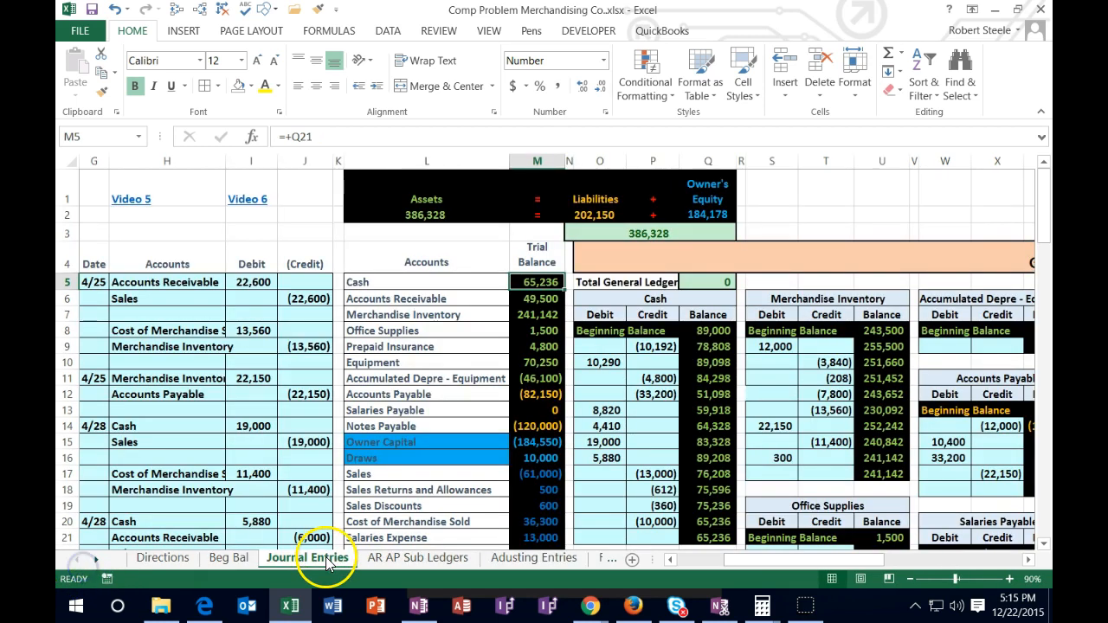
{"action": "left_click", "coordinate": [295, 438]}
{"action": "key", "text": "Home"}
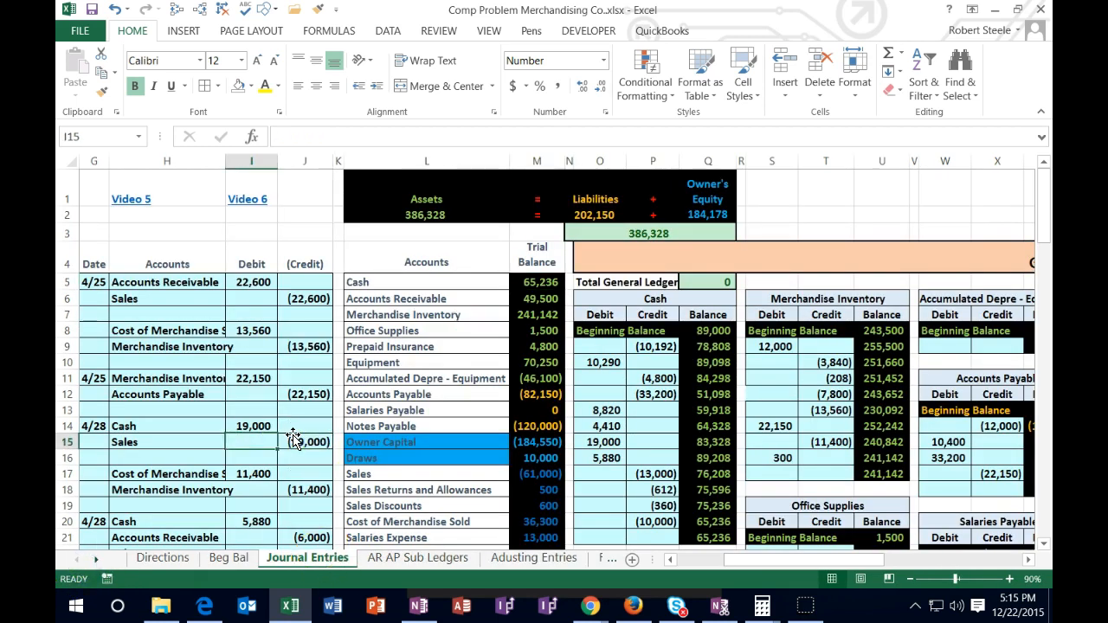
{"action": "left_click", "coordinate": [519, 345]}
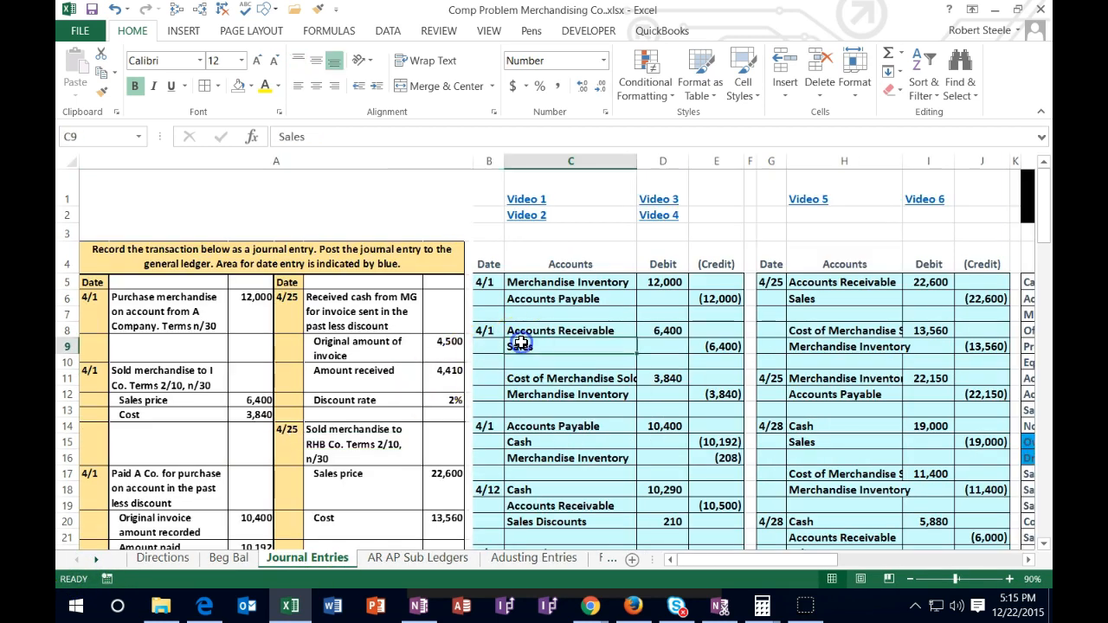
{"action": "left_click_drag", "start_coordinate": [484, 282], "coordinate": [525, 282]}
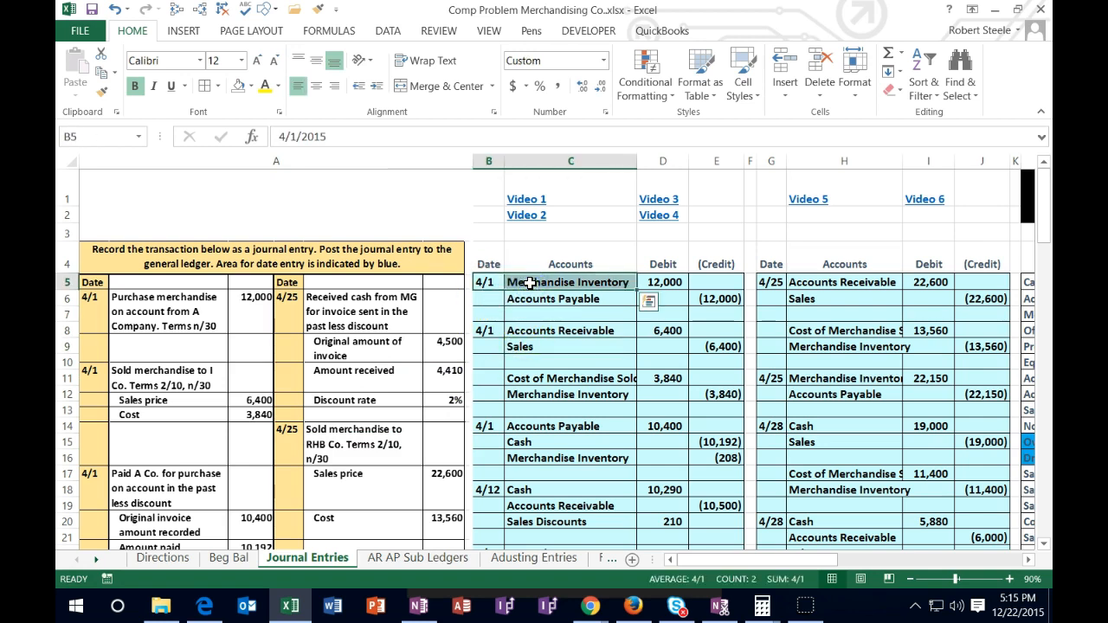
Look across the Journal Entries sheet from the journal to the general ledger accounts and the Trial Balance column
{"action": "key", "text": "Right"}
{"action": "key", "text": "Right"}
{"action": "key", "text": "Right"}
{"action": "key", "text": "Right"}
{"action": "key", "text": "Right"}
{"action": "key", "text": "Right"}
{"action": "key", "text": "Right"}
{"action": "key", "text": "Right"}
{"action": "key", "text": "Right"}
{"action": "key", "text": "Right"}
{"action": "key", "text": "Right"}
{"action": "key", "text": "Right"}
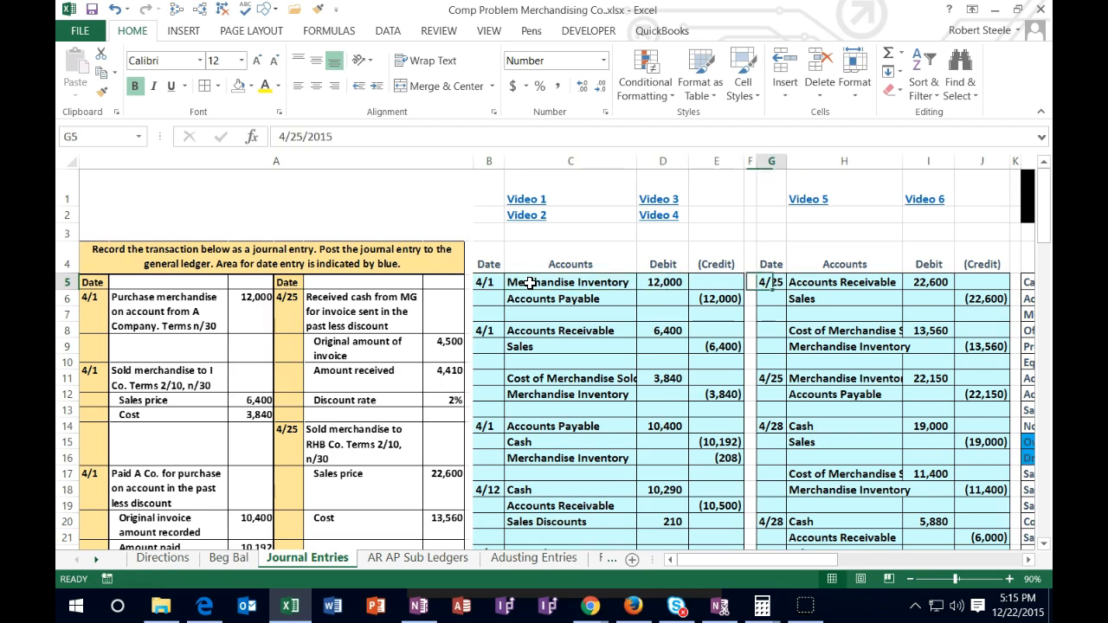
{"action": "key", "text": "Right"}
{"action": "key", "text": "Right"}
{"action": "key", "text": "Right"}
{"action": "key", "text": "Right"}
{"action": "key", "text": "Right"}
{"action": "key", "text": "Right"}
{"action": "key", "text": "Right"}
{"action": "key", "text": "Right"}
{"action": "key", "text": "Right"}
{"action": "key", "text": "Right"}
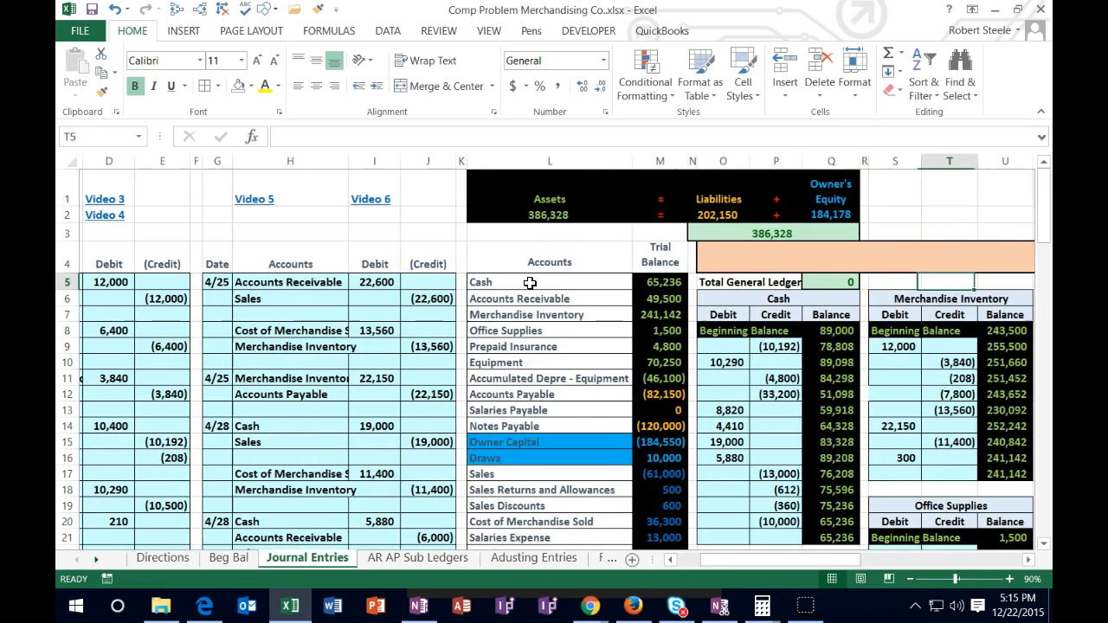
{"action": "key", "text": "Right"}
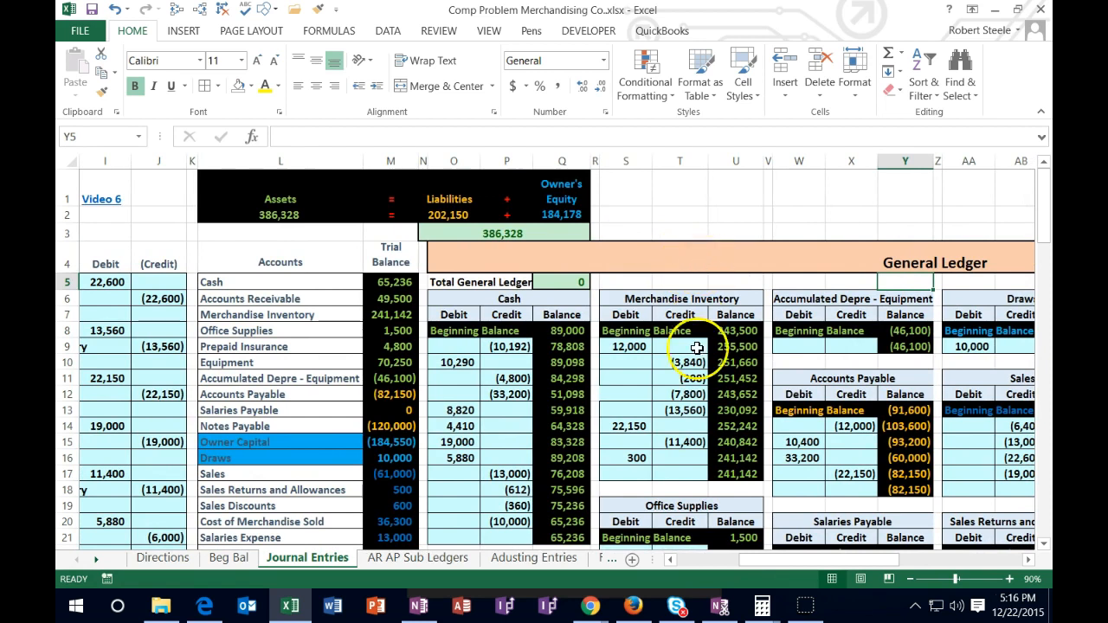
{"action": "left_click", "coordinate": [695, 375]}
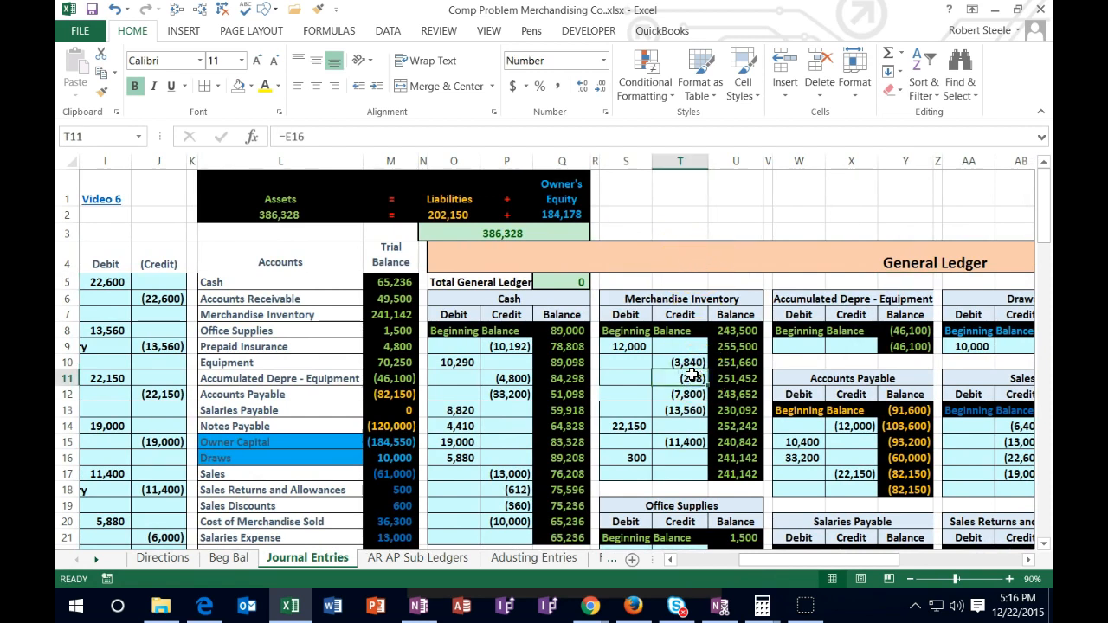
{"action": "left_click", "coordinate": [389, 257]}
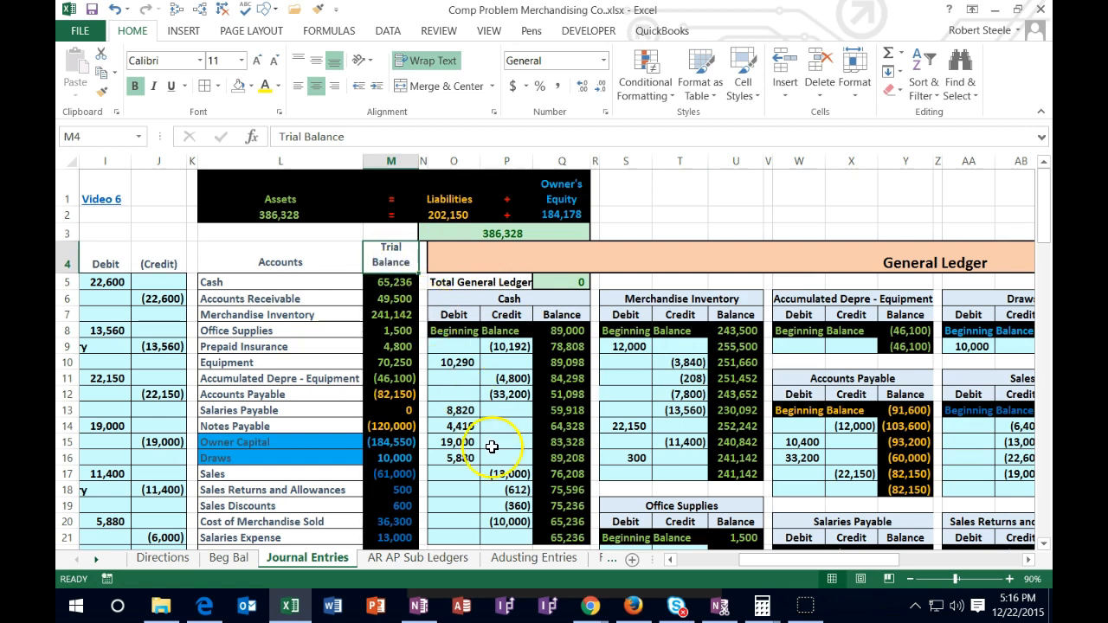
Open the Adusting Entries sheet and examine its Unadjusted Trial Balance, Adjustment and Adjusted Trial Balance columns
{"action": "left_click", "coordinate": [529, 559]}
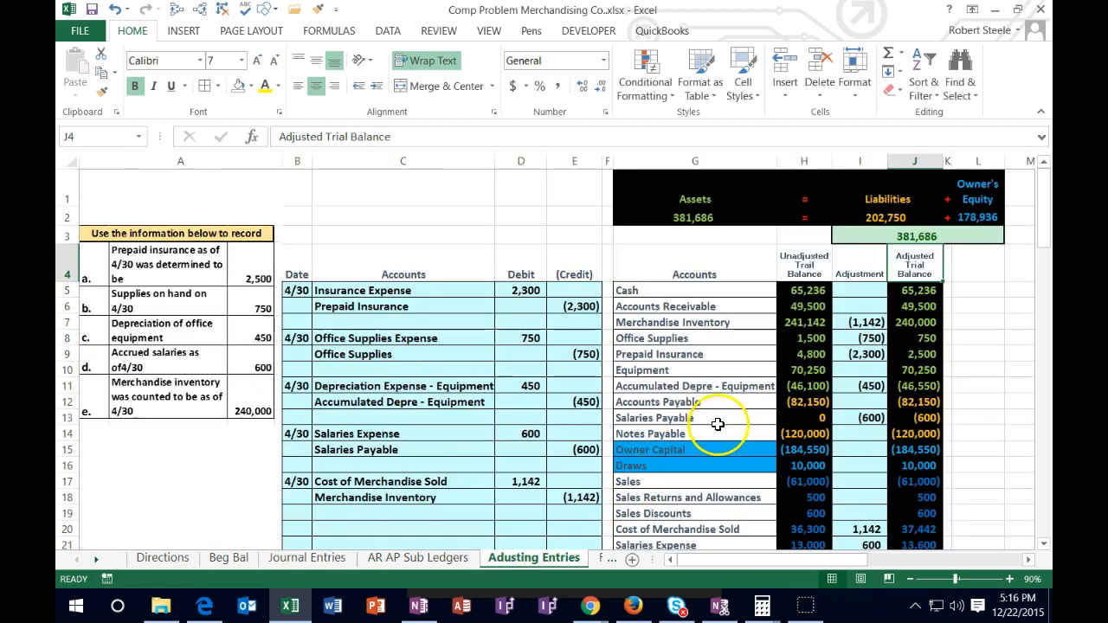
{"action": "left_click", "coordinate": [803, 291]}
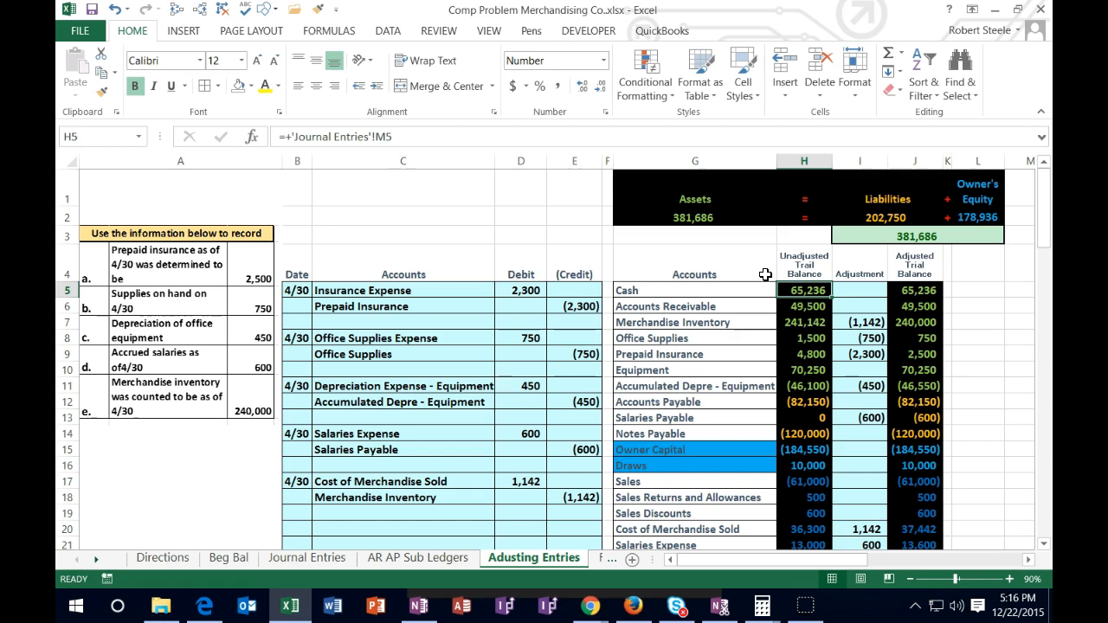
{"action": "left_click", "coordinate": [853, 289]}
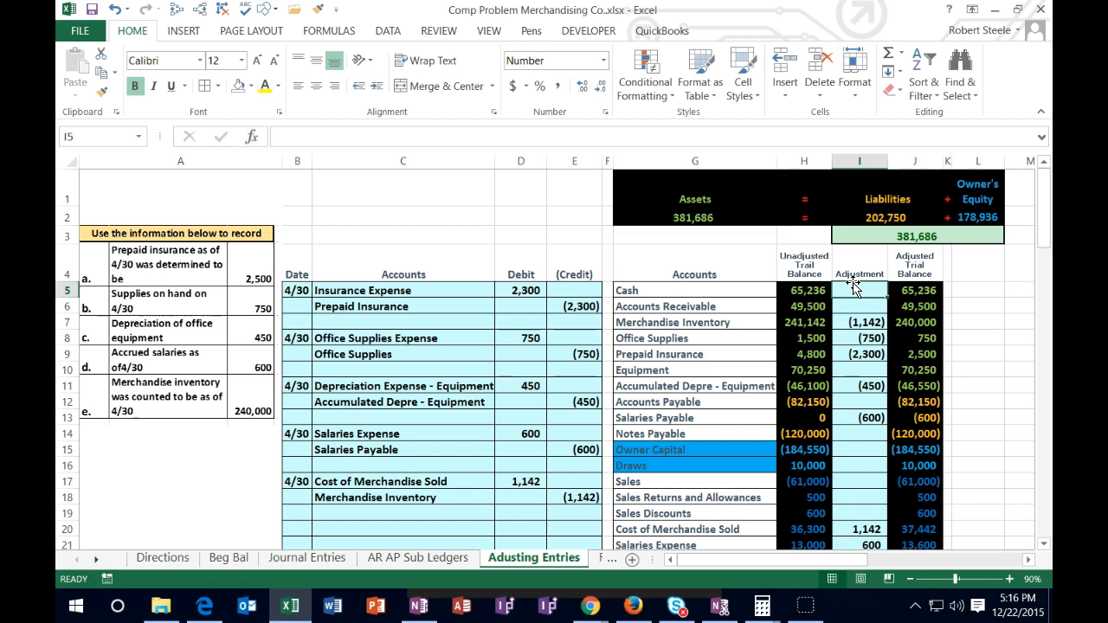
{"action": "left_click", "coordinate": [917, 268]}
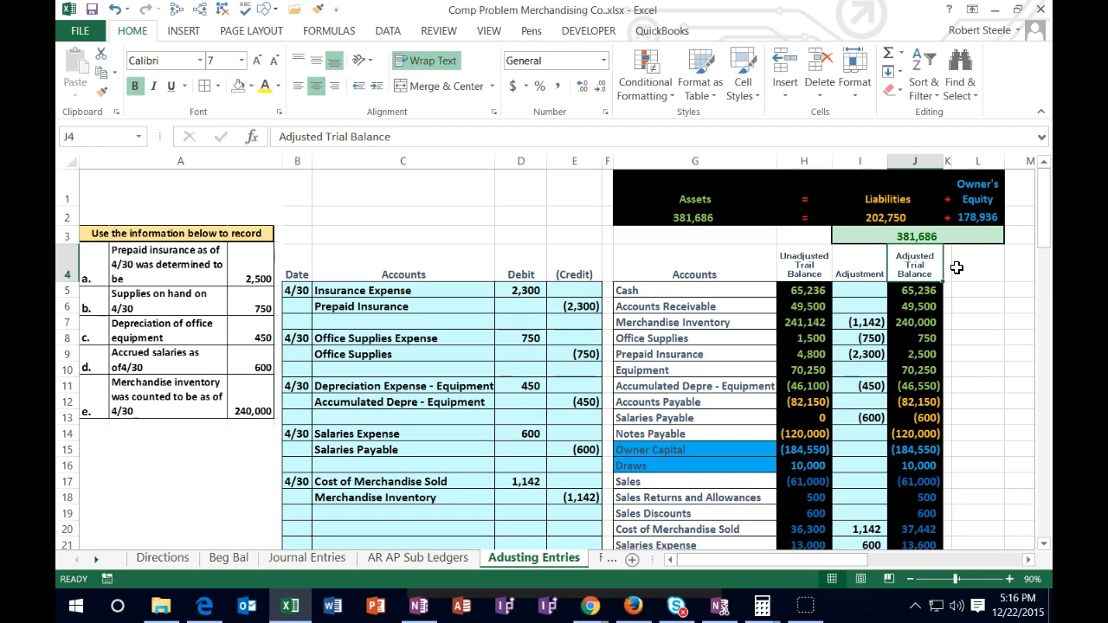
Open the Financial Statements sheet and review the adjusted trial balance, Balance Sheet, Income Statement and Statement of Owner's Equity
{"action": "left_click", "coordinate": [599, 559]}
{"action": "scroll", "coordinate": [522, 445], "scroll_direction": "up", "scroll_amount": 2}
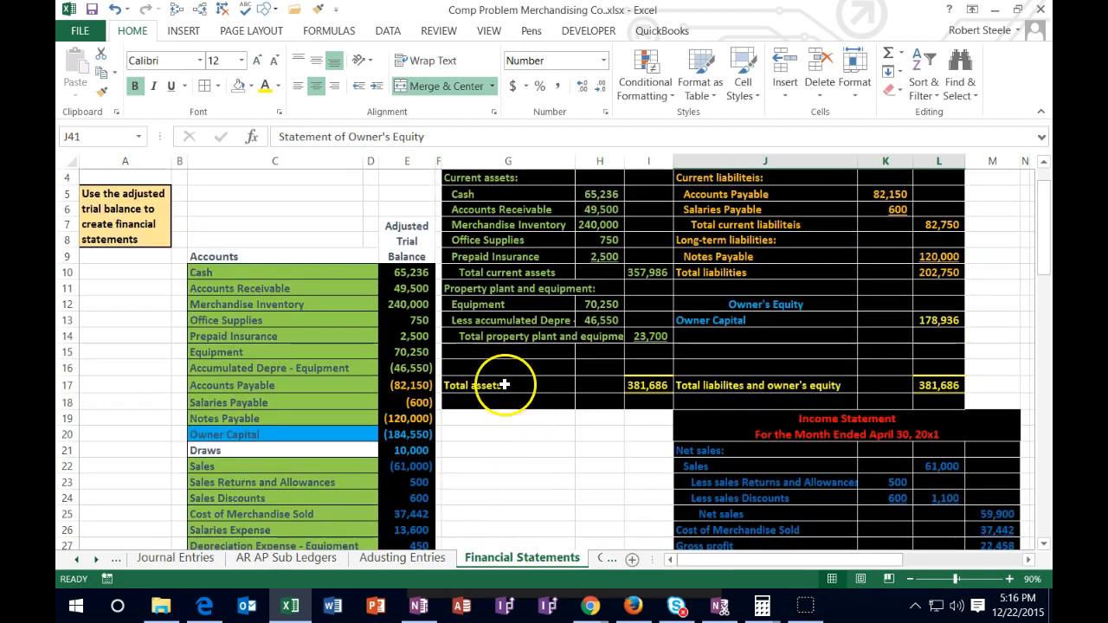
{"action": "left_click", "coordinate": [379, 227]}
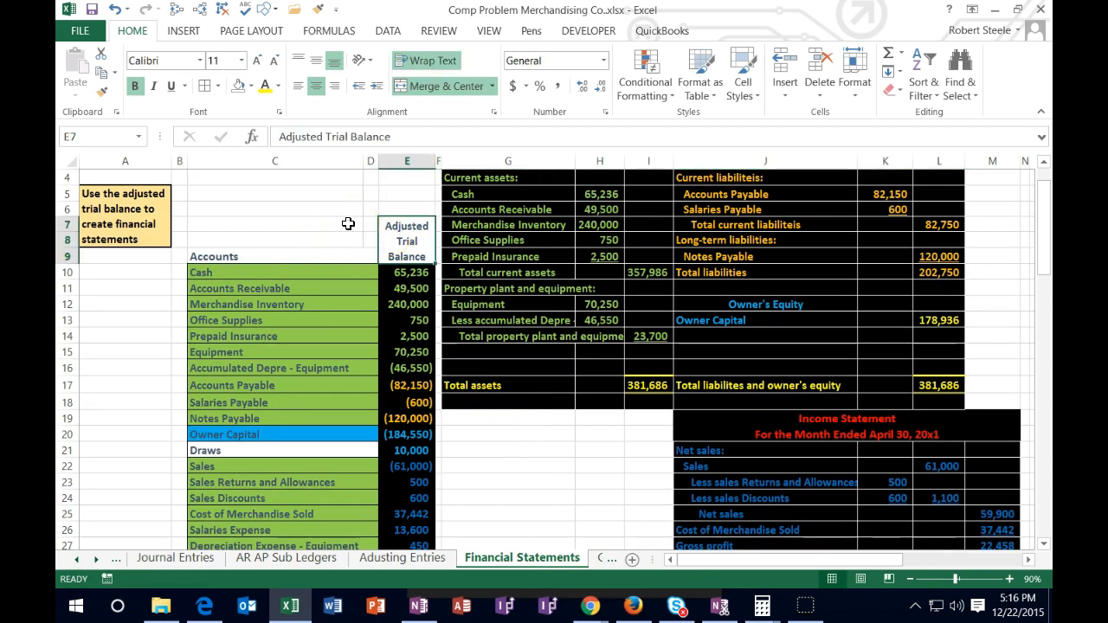
{"action": "scroll", "coordinate": [348, 224], "scroll_direction": "up", "scroll_amount": 1}
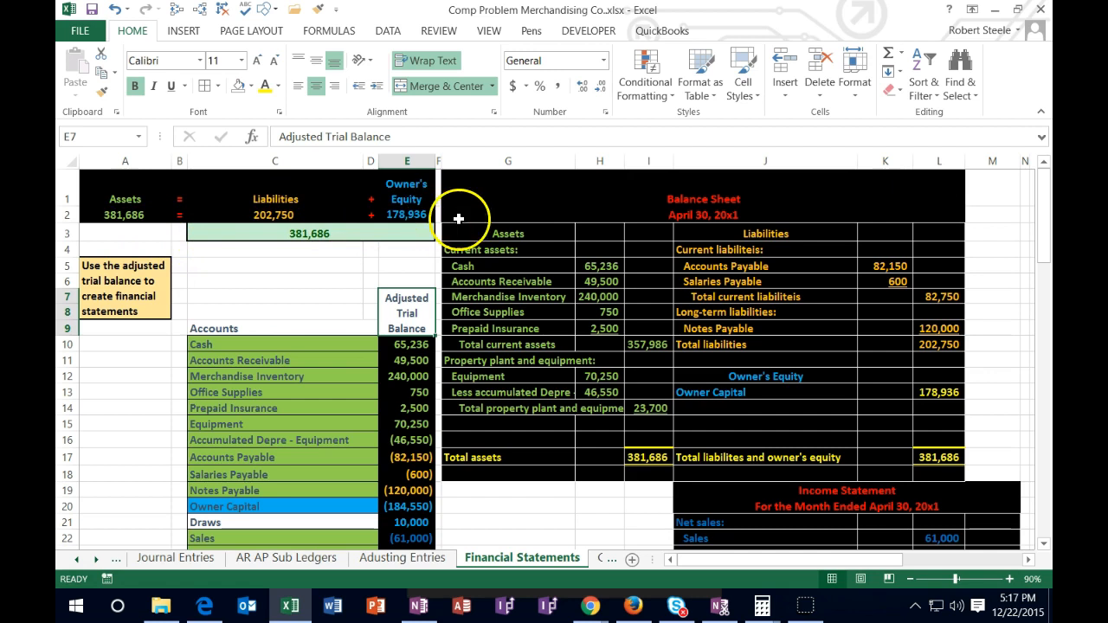
{"action": "left_click", "coordinate": [643, 212]}
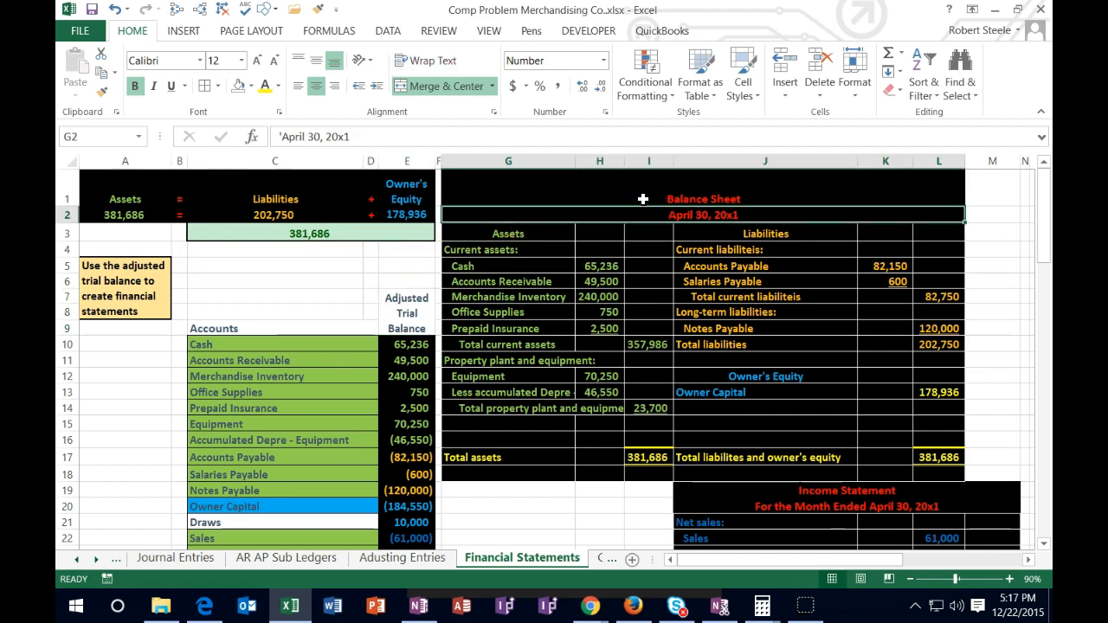
{"action": "left_click", "coordinate": [643, 199]}
{"action": "left_click", "coordinate": [754, 490]}
{"action": "scroll", "coordinate": [757, 486], "scroll_direction": "down", "scroll_amount": 6}
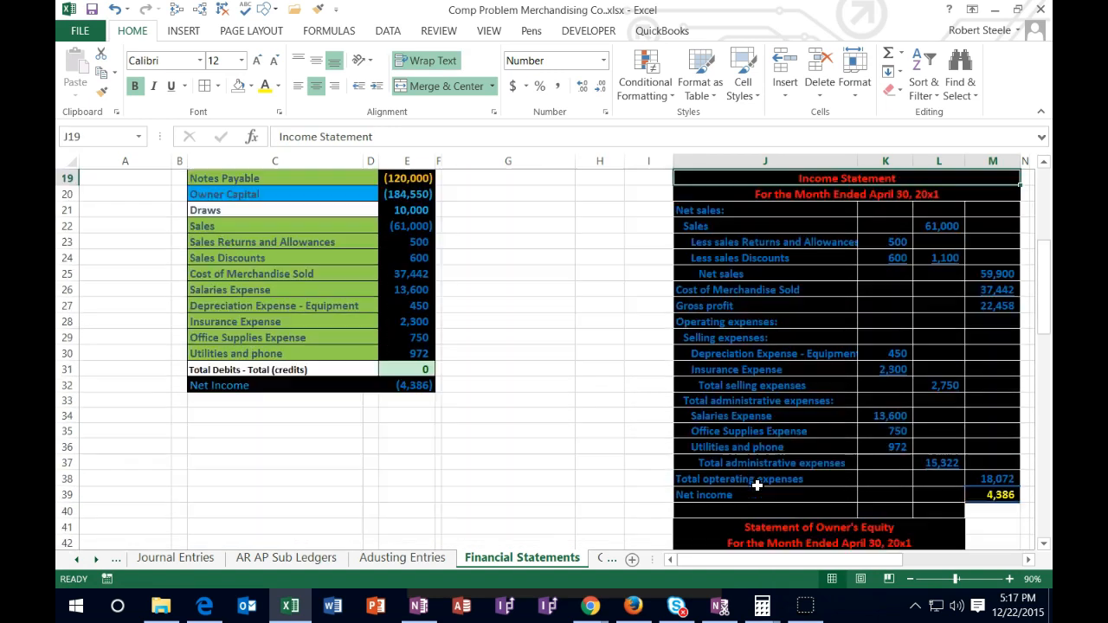
{"action": "left_click", "coordinate": [730, 526]}
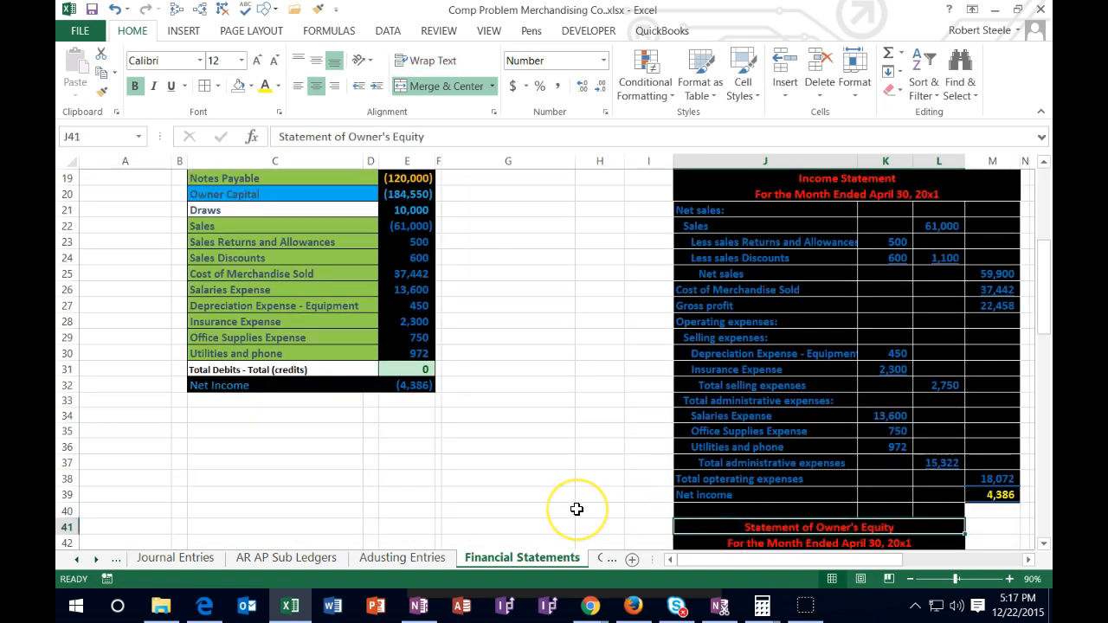
{"action": "scroll", "coordinate": [577, 509], "scroll_direction": "up", "scroll_amount": 6}
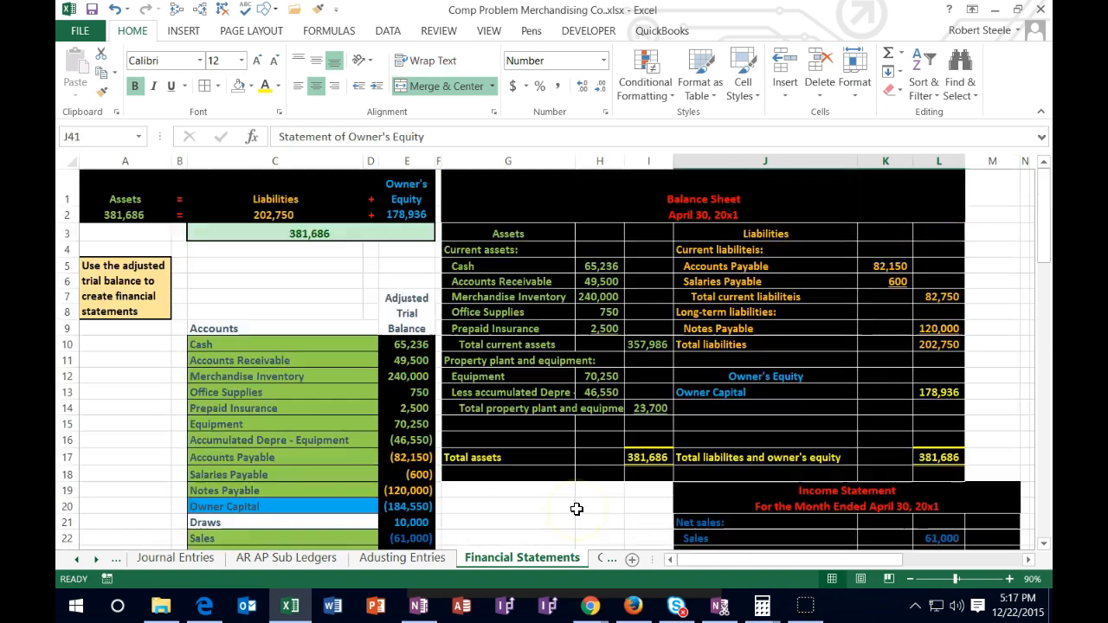
Return to the Closing Enries sheet and examine the adjusted trial balance amounts from Draws through Utilities and phone, including Sales
{"action": "left_click", "coordinate": [104, 558]}
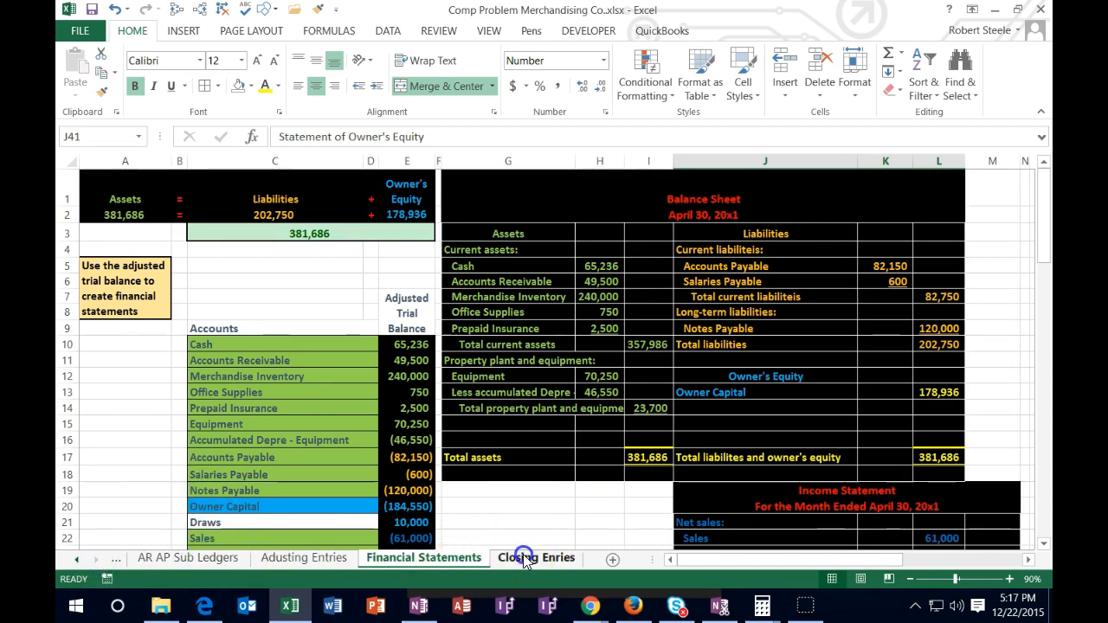
{"action": "left_click", "coordinate": [525, 558]}
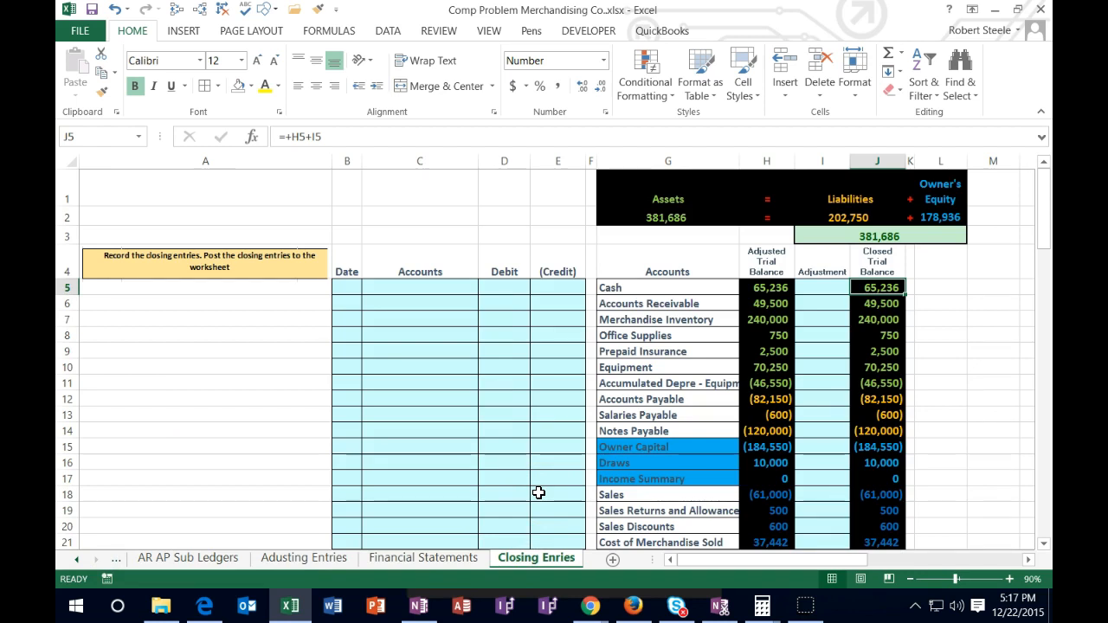
{"action": "scroll", "coordinate": [539, 492], "scroll_direction": "down", "scroll_amount": 2}
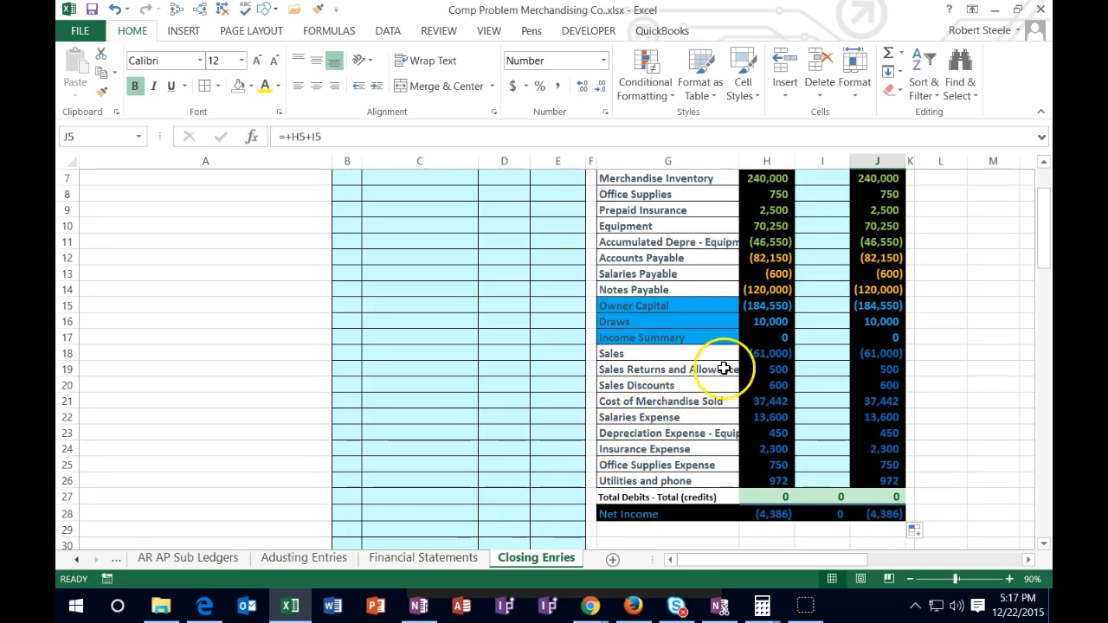
{"action": "left_click", "coordinate": [761, 324]}
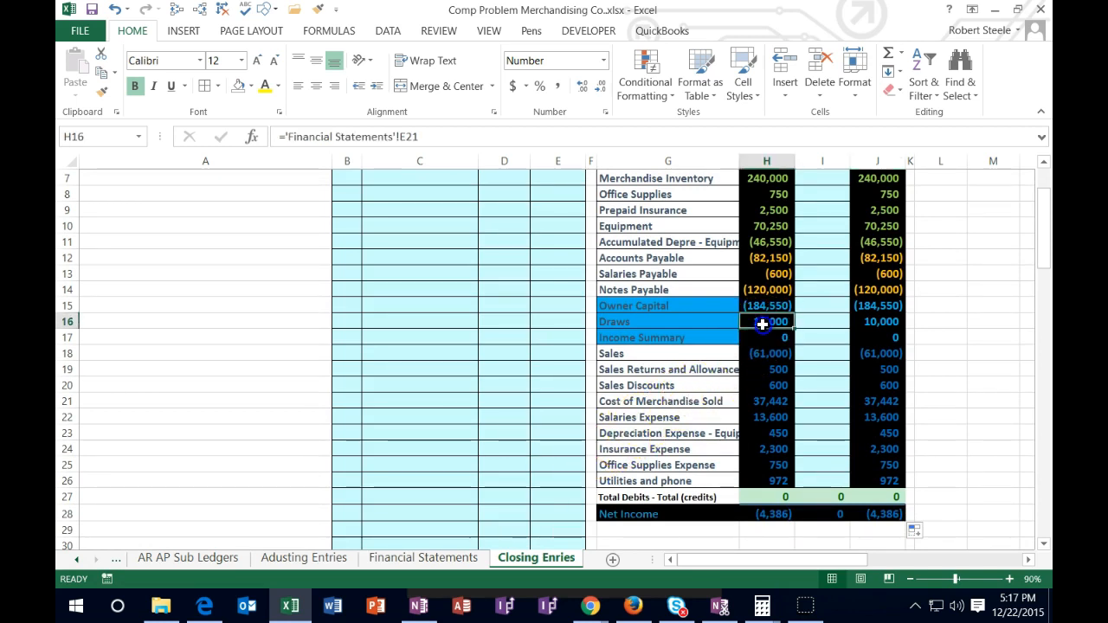
{"action": "left_click_drag", "start_coordinate": [762, 324], "coordinate": [767, 472]}
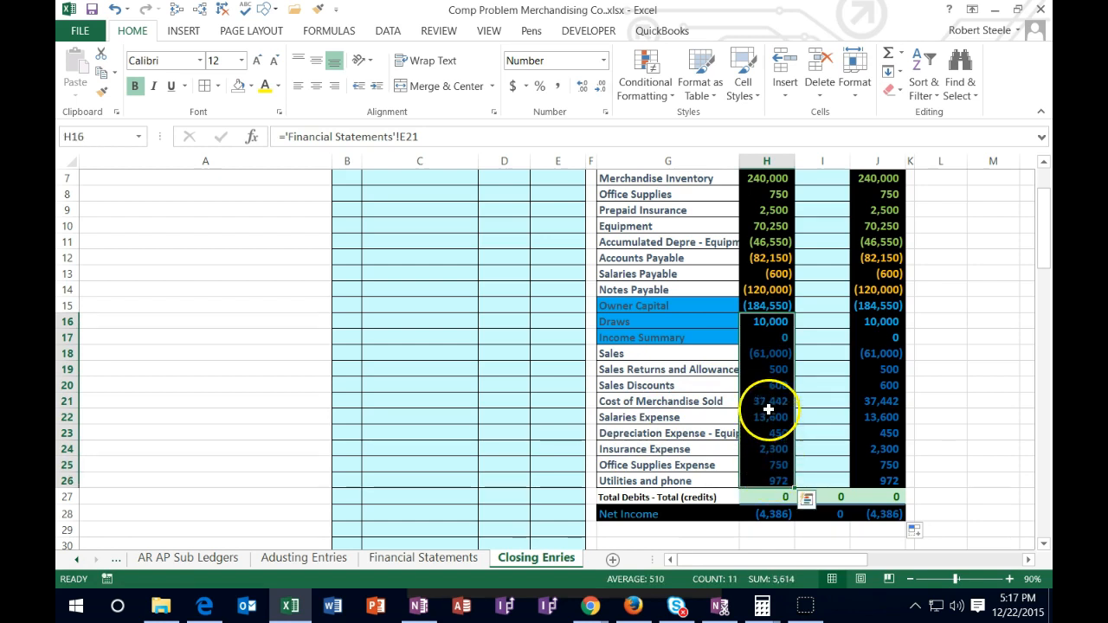
{"action": "left_click", "coordinate": [766, 354]}
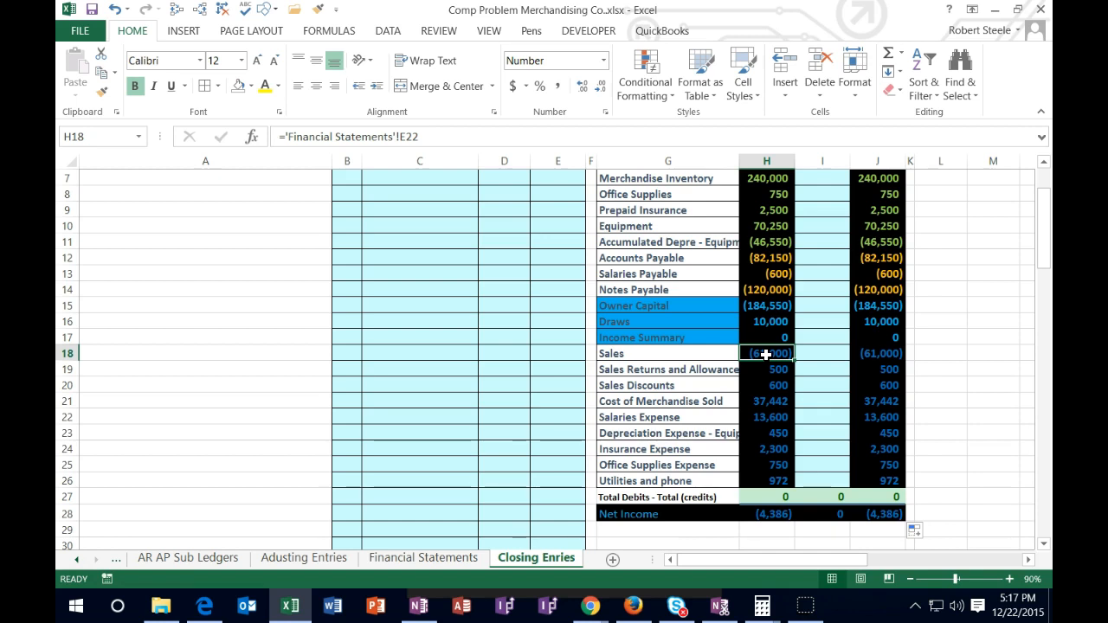
{"action": "left_click", "coordinate": [715, 352]}
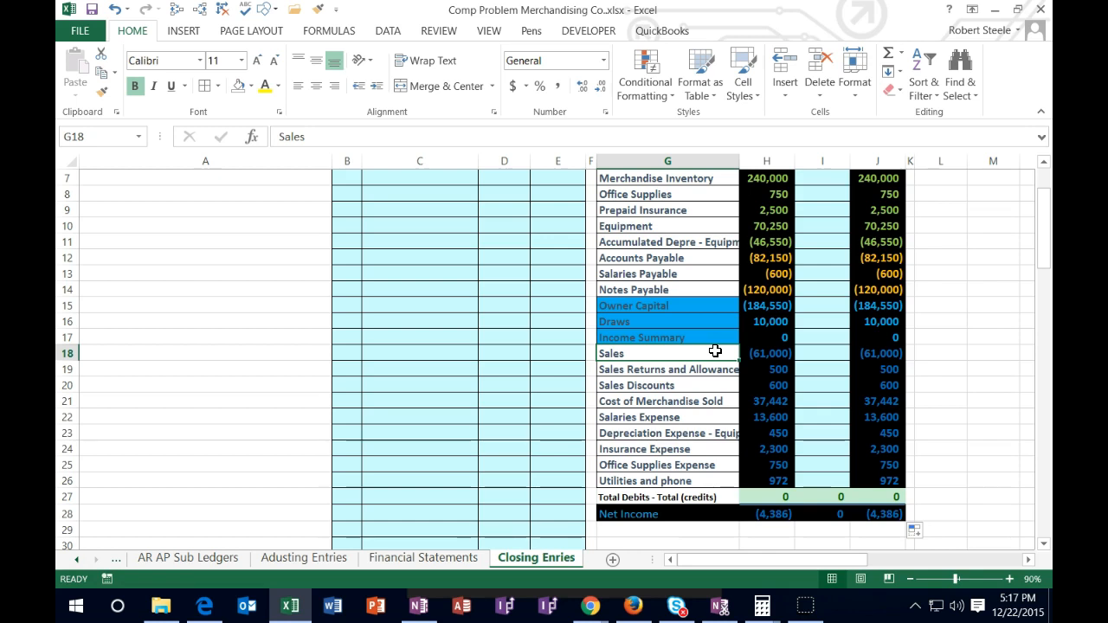
{"action": "left_click_drag", "start_coordinate": [761, 322], "coordinate": [773, 482]}
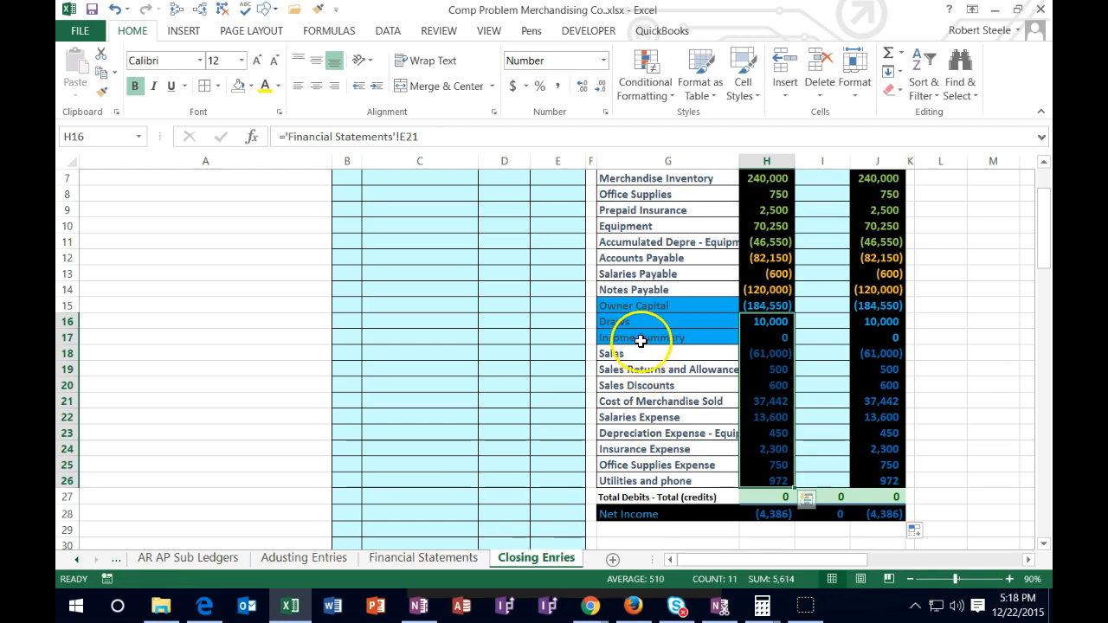
Examine the Income Summary row, the accounts below Sales, and the closed trial balance from Owner Capital through Utilities and phone
{"action": "left_click_drag", "start_coordinate": [640, 341], "coordinate": [898, 344]}
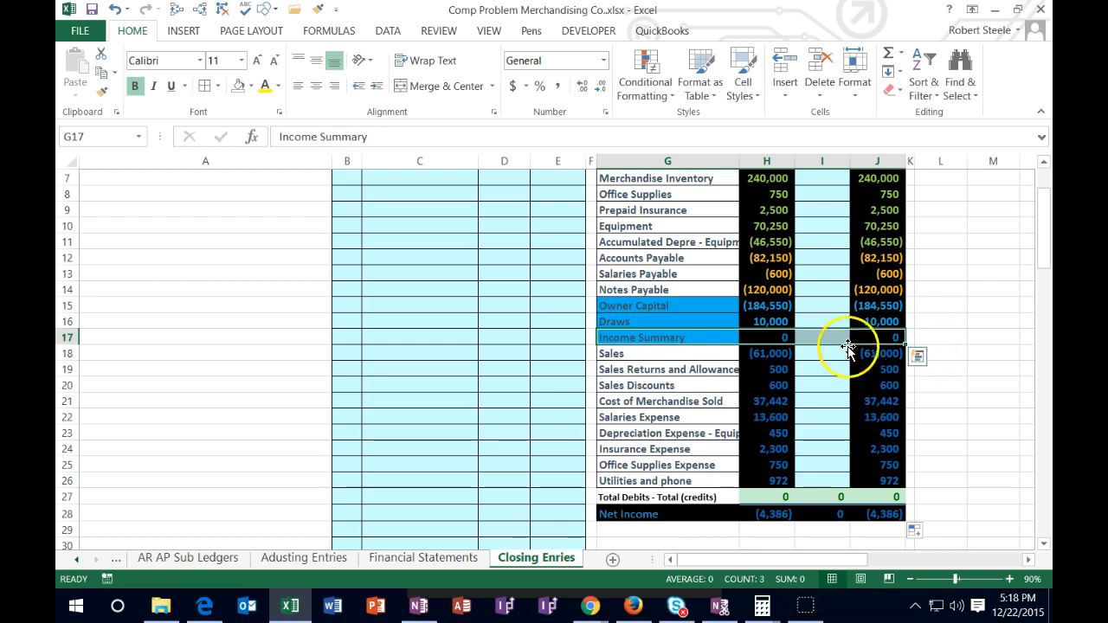
{"action": "left_click_drag", "start_coordinate": [710, 352], "coordinate": [753, 475]}
{"action": "left_click", "coordinate": [725, 339]}
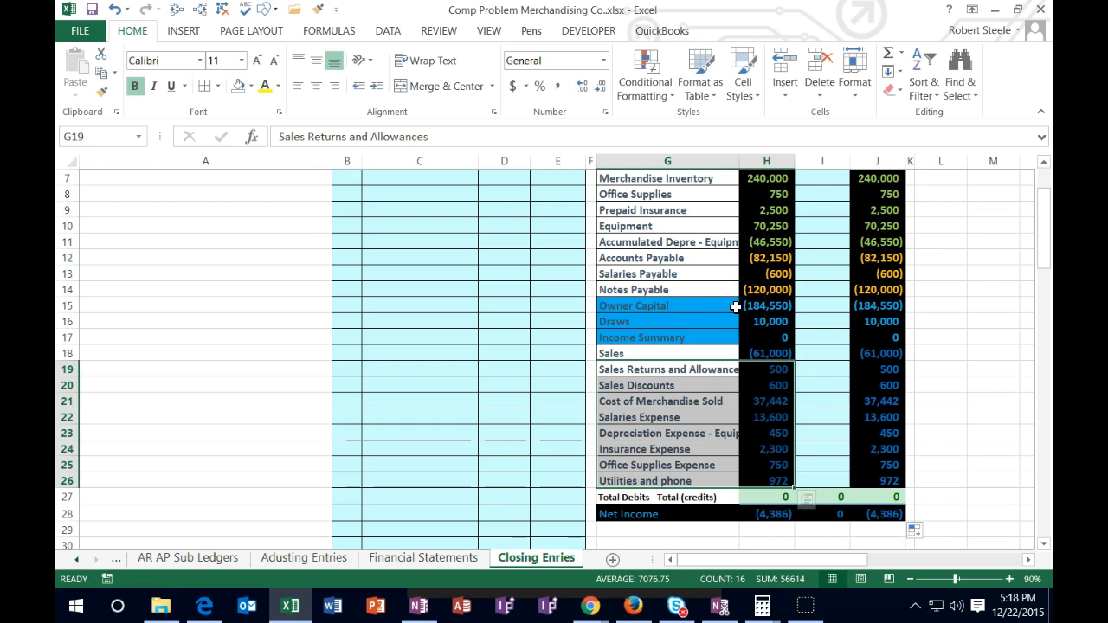
{"action": "left_click", "coordinate": [979, 325]}
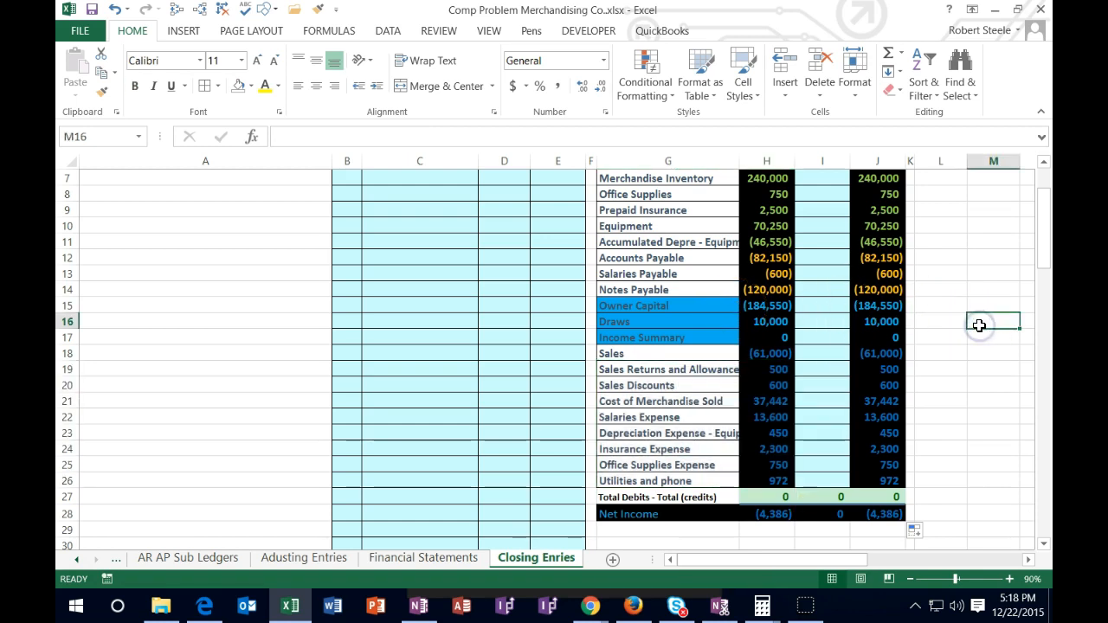
{"action": "left_click_drag", "start_coordinate": [877, 308], "coordinate": [878, 476]}
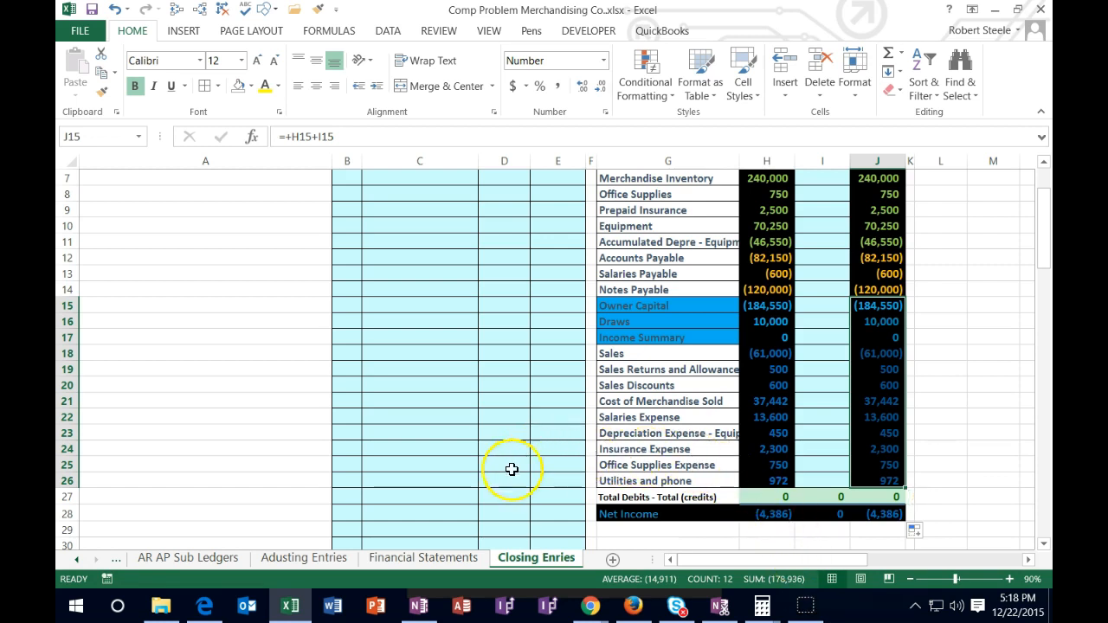
Open the Financial Statements sheet and trace the balance sheet's Owner Capital to the ending capital in the Statement of Owner's Equity
{"action": "left_click", "coordinate": [464, 556]}
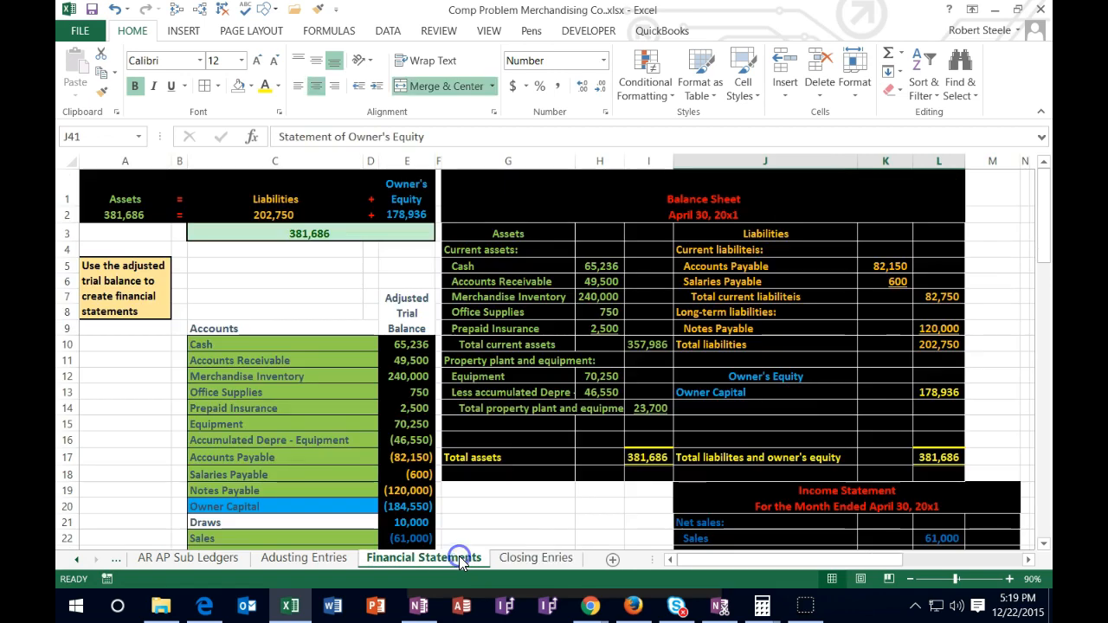
{"action": "left_click", "coordinate": [935, 392]}
{"action": "scroll", "coordinate": [934, 393], "scroll_direction": "down", "scroll_amount": 7}
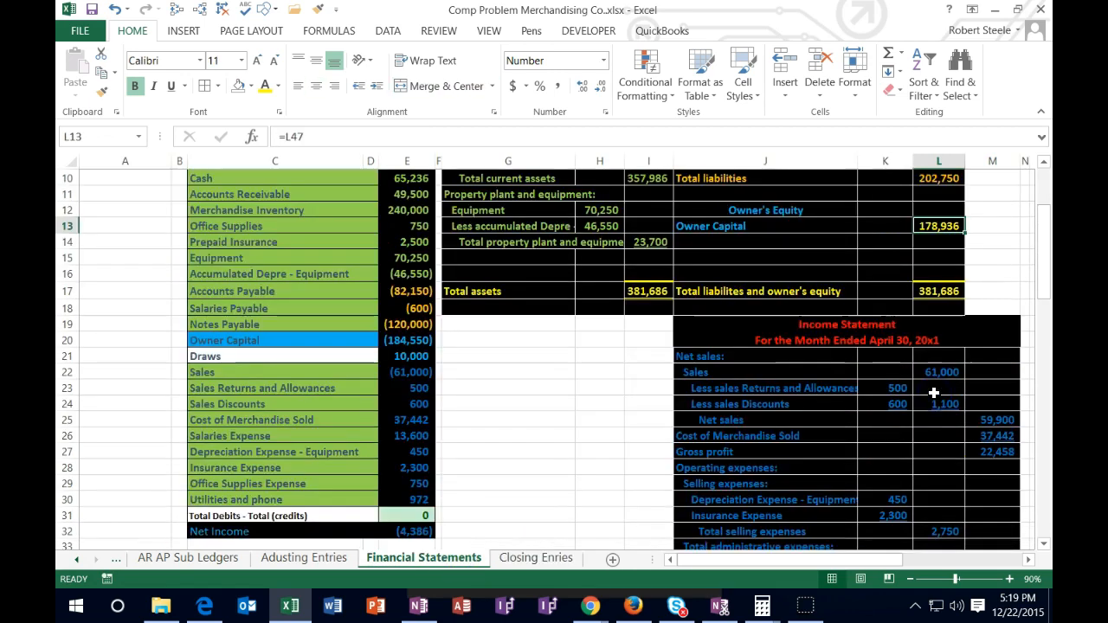
{"action": "scroll", "coordinate": [934, 393], "scroll_direction": "down", "scroll_amount": 3}
{"action": "left_click", "coordinate": [930, 431]}
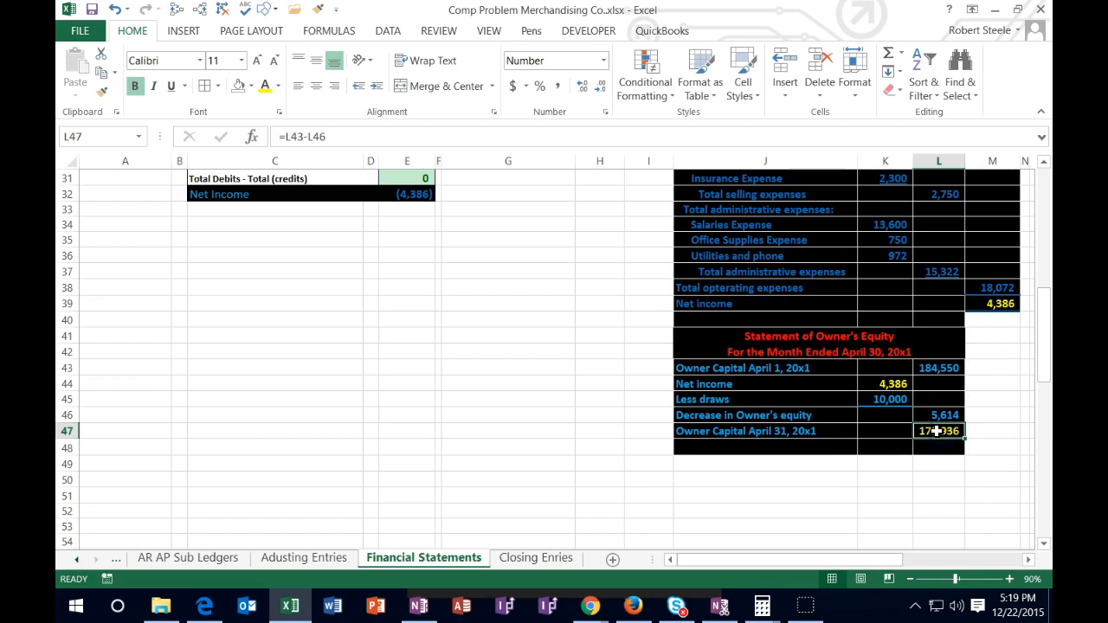
Return to the Closing Enries sheet and examine the Income Summary row, the closed balances from Sales through Utilities and phone, and the Sales row
{"action": "left_click", "coordinate": [550, 558]}
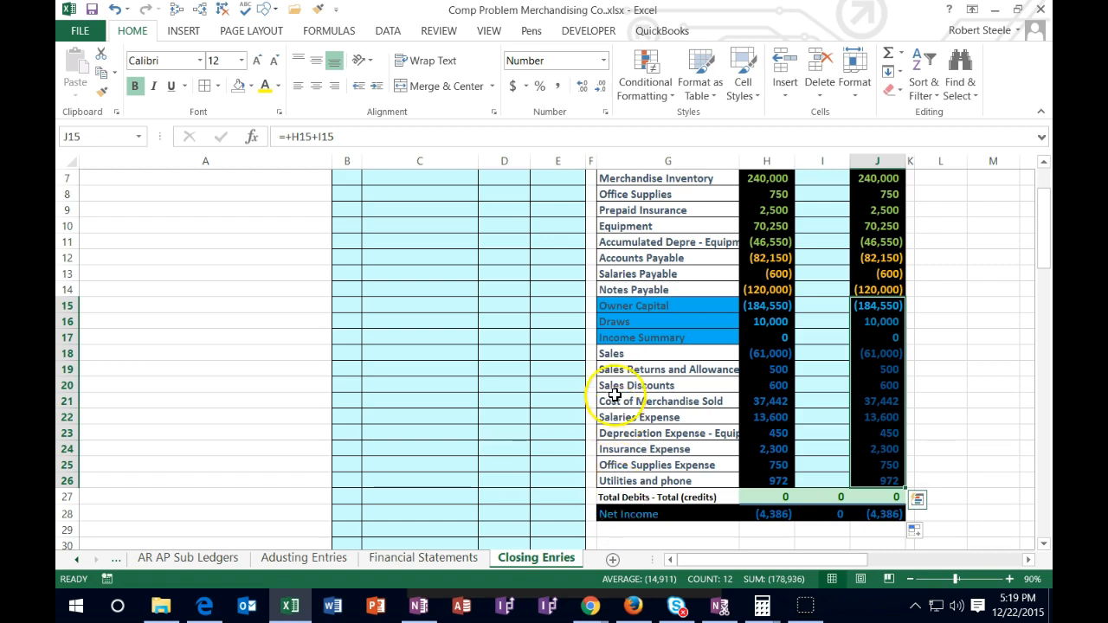
{"action": "left_click_drag", "start_coordinate": [615, 336], "coordinate": [904, 337]}
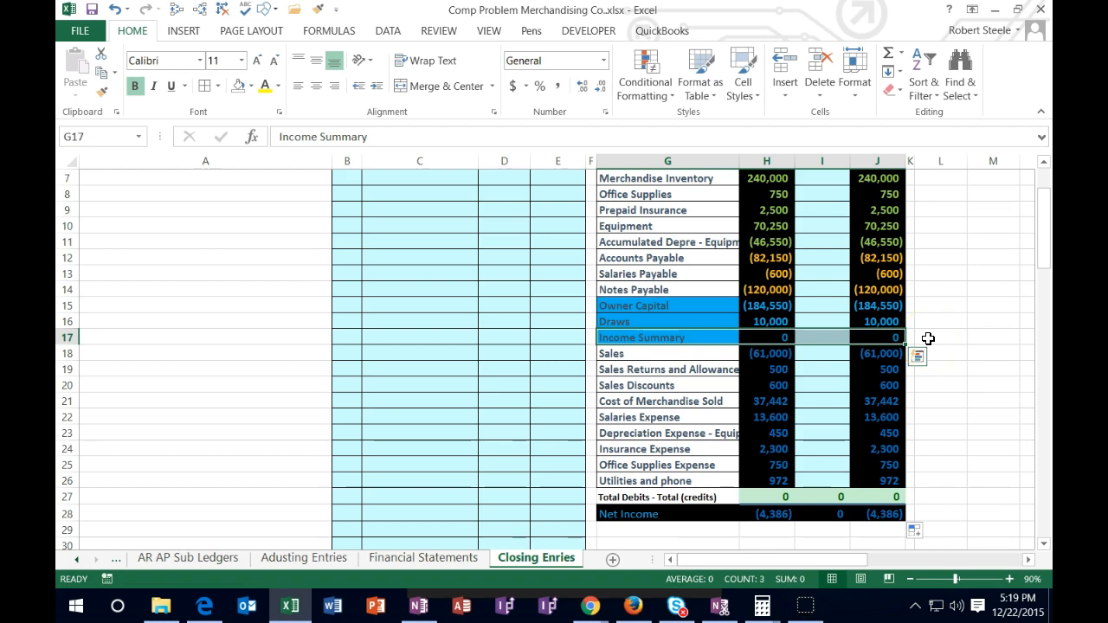
{"action": "left_click", "coordinate": [881, 339]}
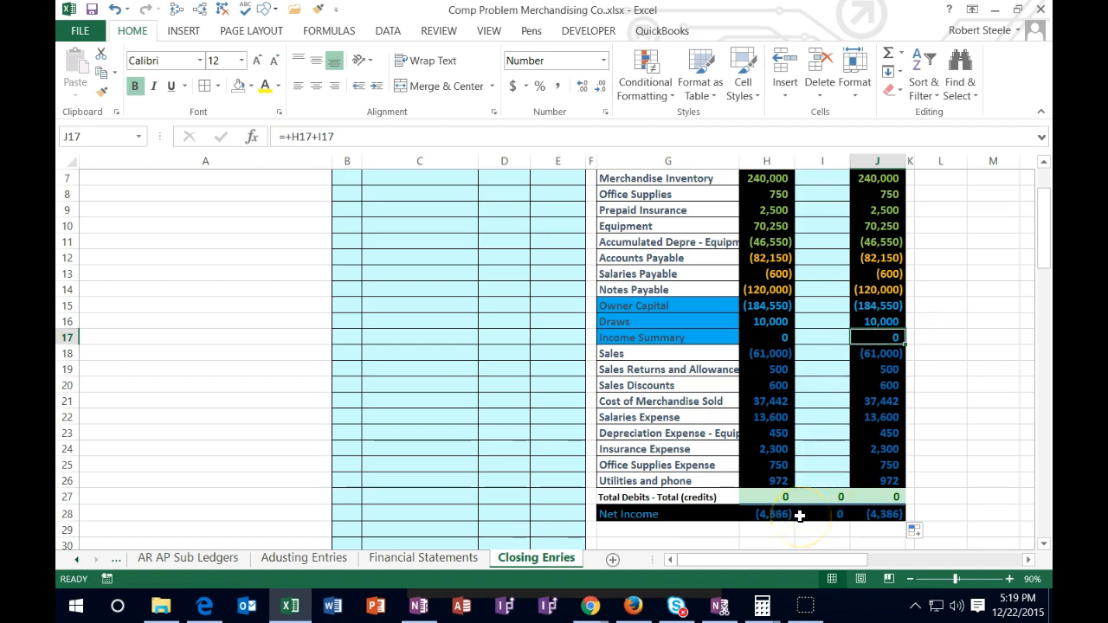
{"action": "left_click_drag", "start_coordinate": [876, 353], "coordinate": [871, 485]}
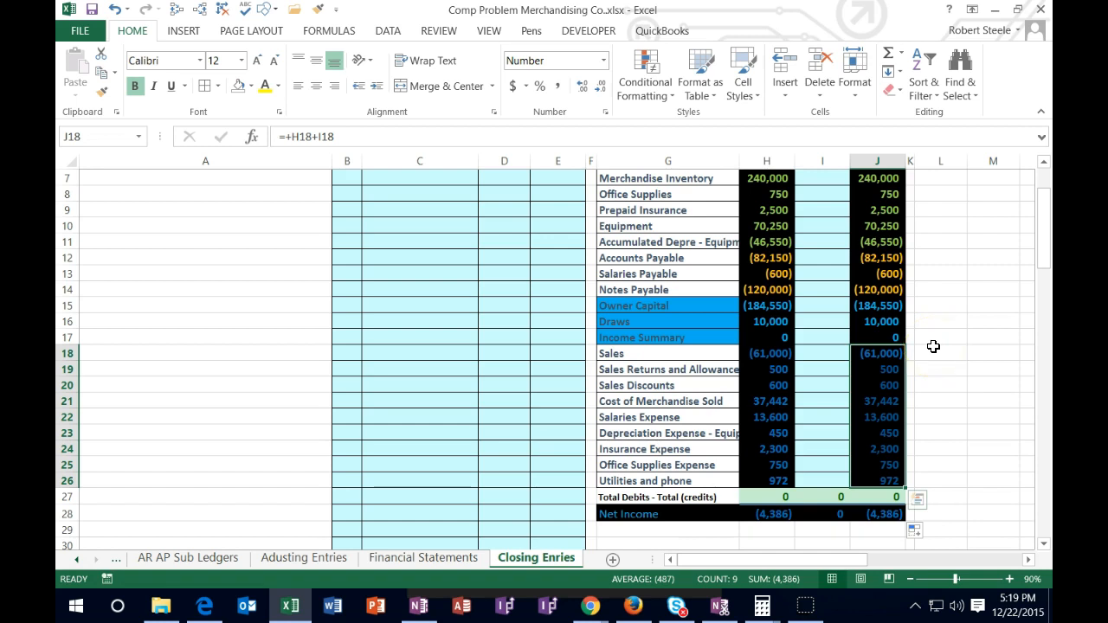
{"action": "left_click", "coordinate": [894, 336]}
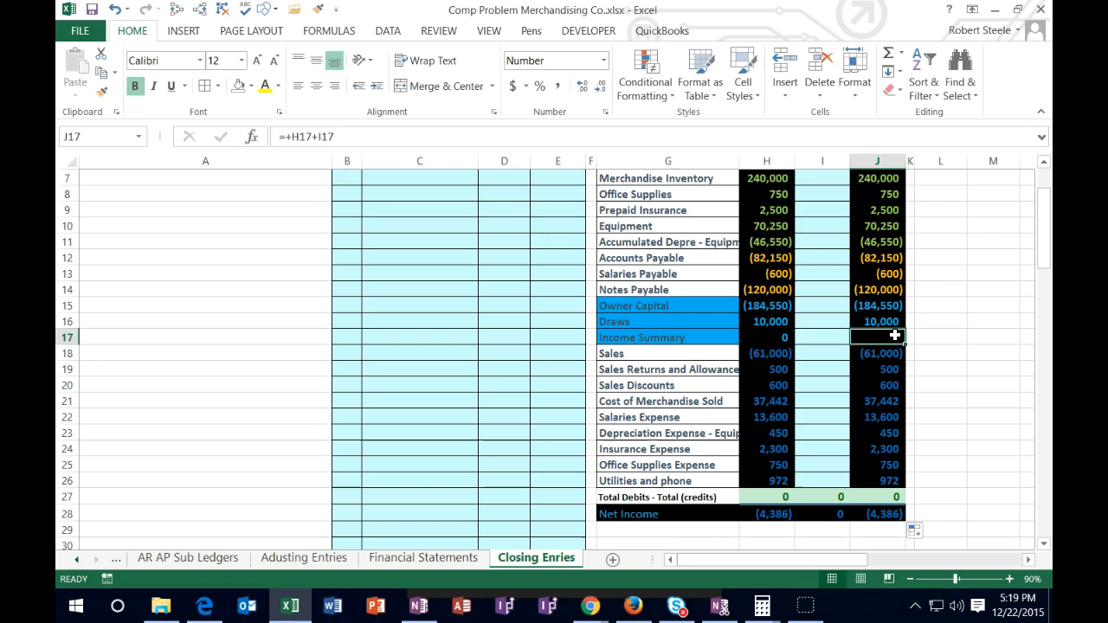
{"action": "left_click", "coordinate": [720, 337]}
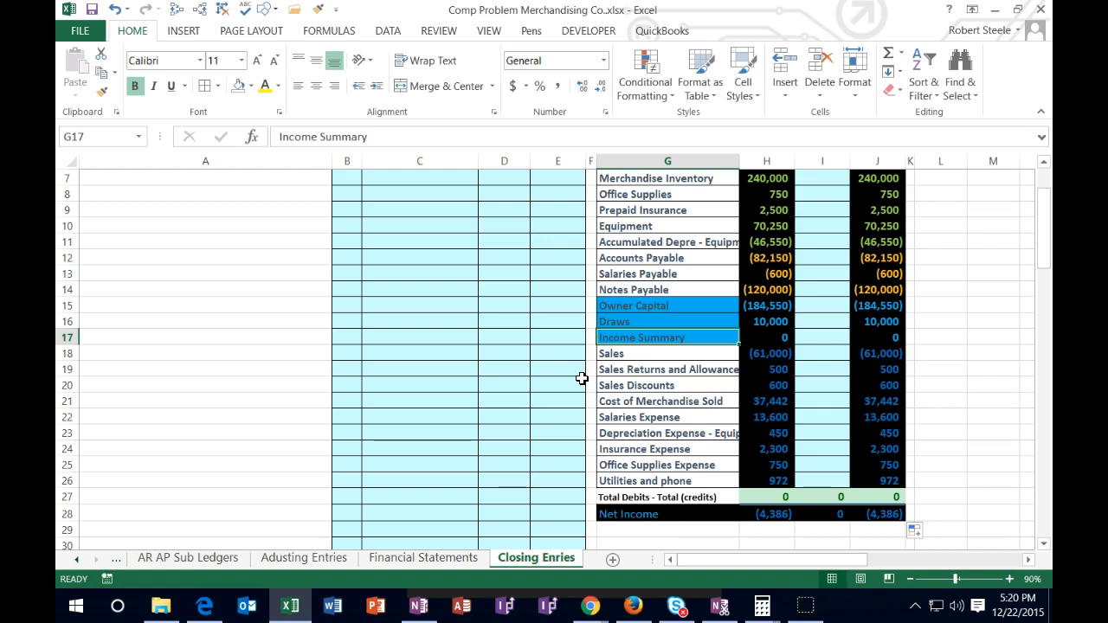
{"action": "left_click_drag", "start_coordinate": [623, 354], "coordinate": [891, 353]}
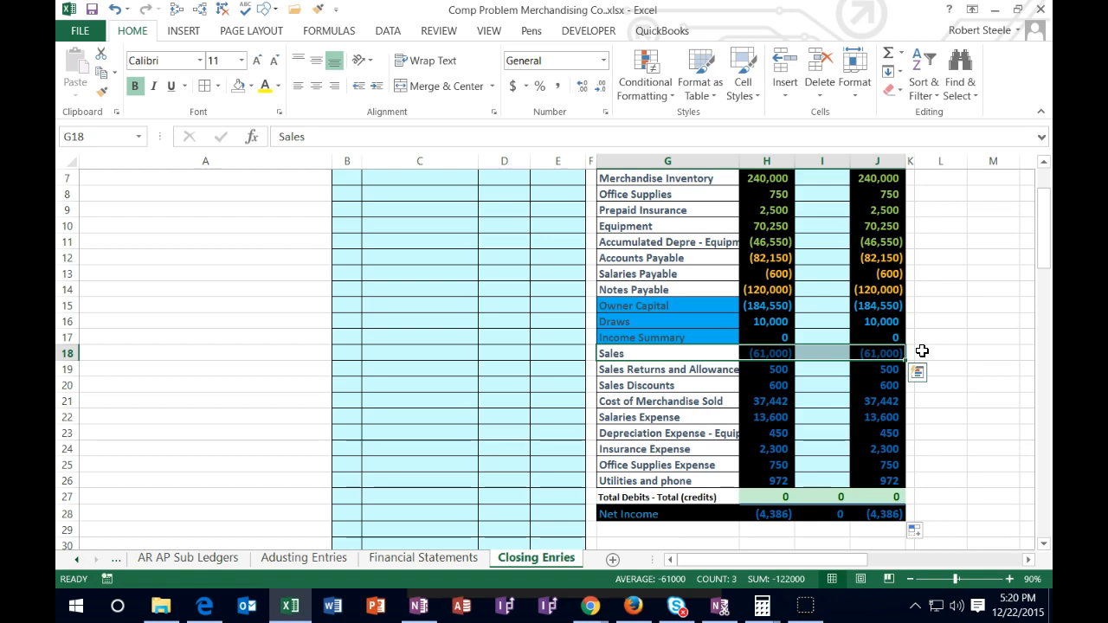
{"action": "left_click", "coordinate": [653, 353]}
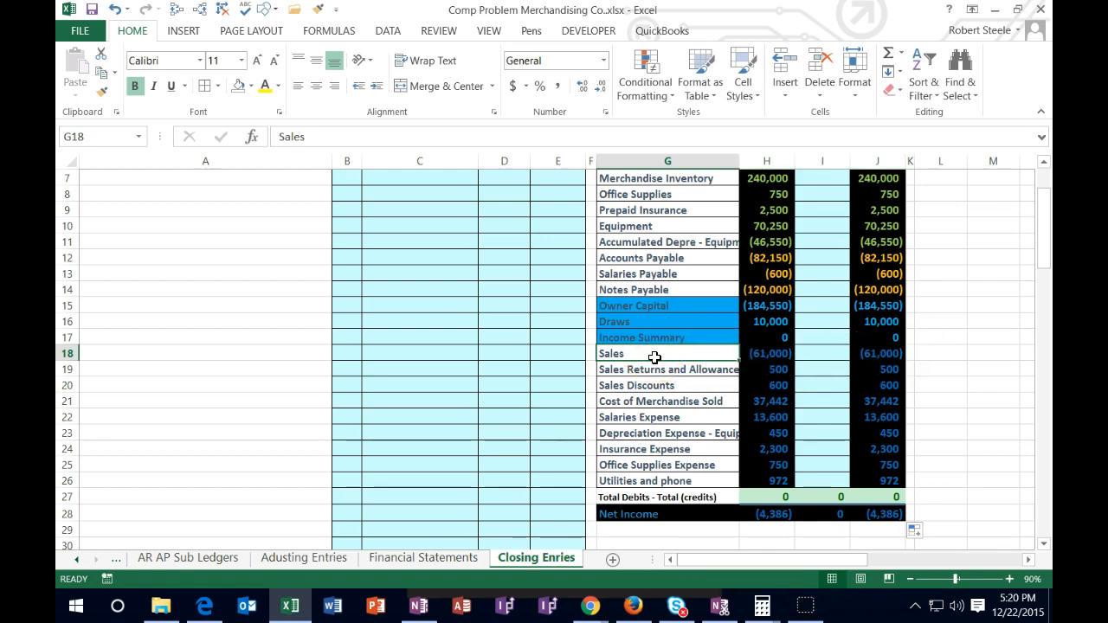
{"action": "right_click", "coordinate": [654, 358]}
{"action": "left_click", "coordinate": [697, 49]}
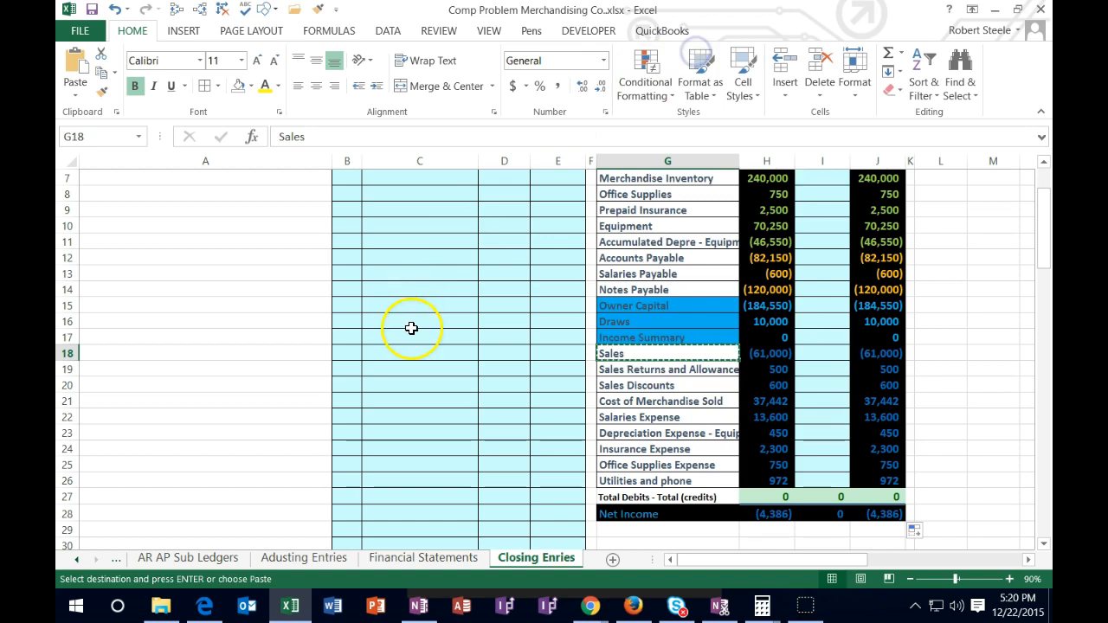
Date the first closing entry 4/30 in cell B5 of the journal
{"action": "scroll", "coordinate": [411, 328], "scroll_direction": "up", "scroll_amount": 2}
{"action": "left_click", "coordinate": [346, 288]}
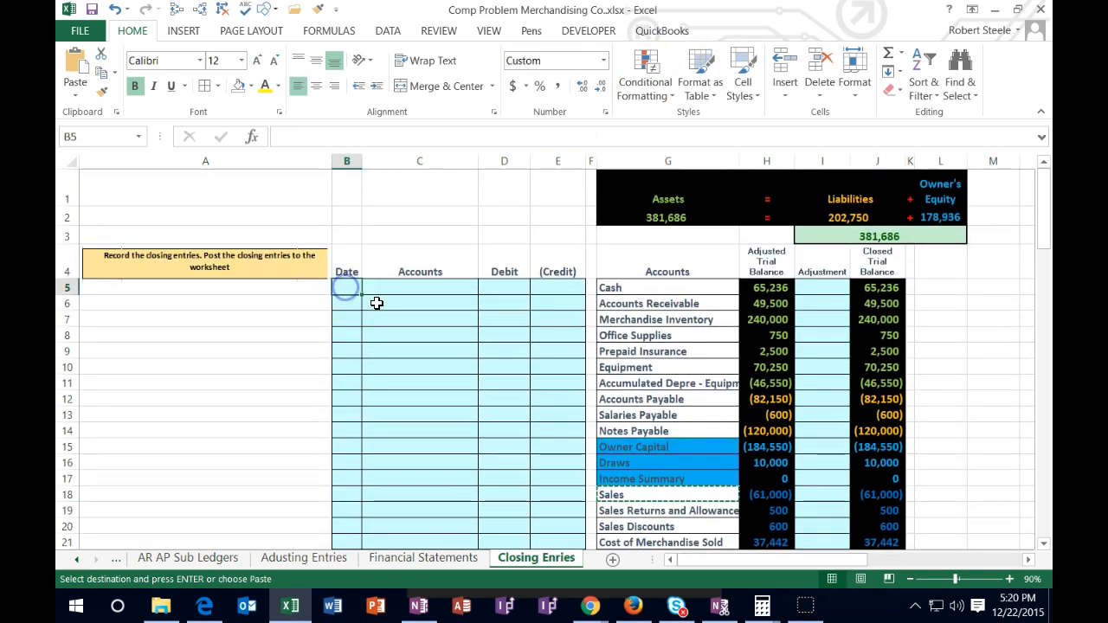
{"action": "type", "text": "4/30"}
{"action": "key", "text": "Tab"}
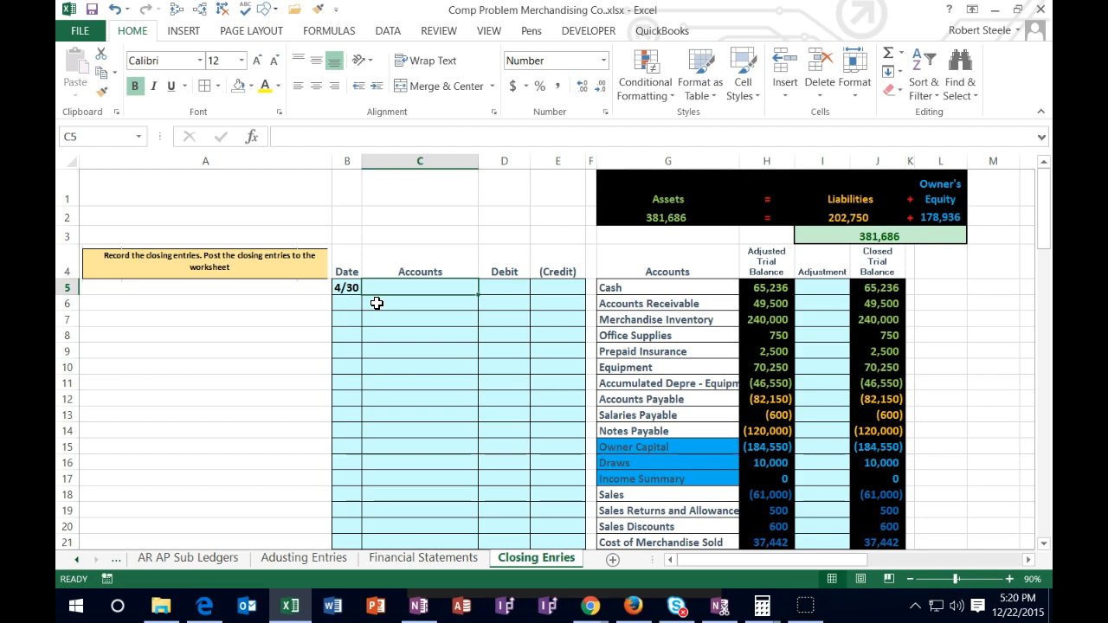
Copy the Sales account name from the trial balance into journal cell C5 as values only
{"action": "right_click", "coordinate": [403, 289]}
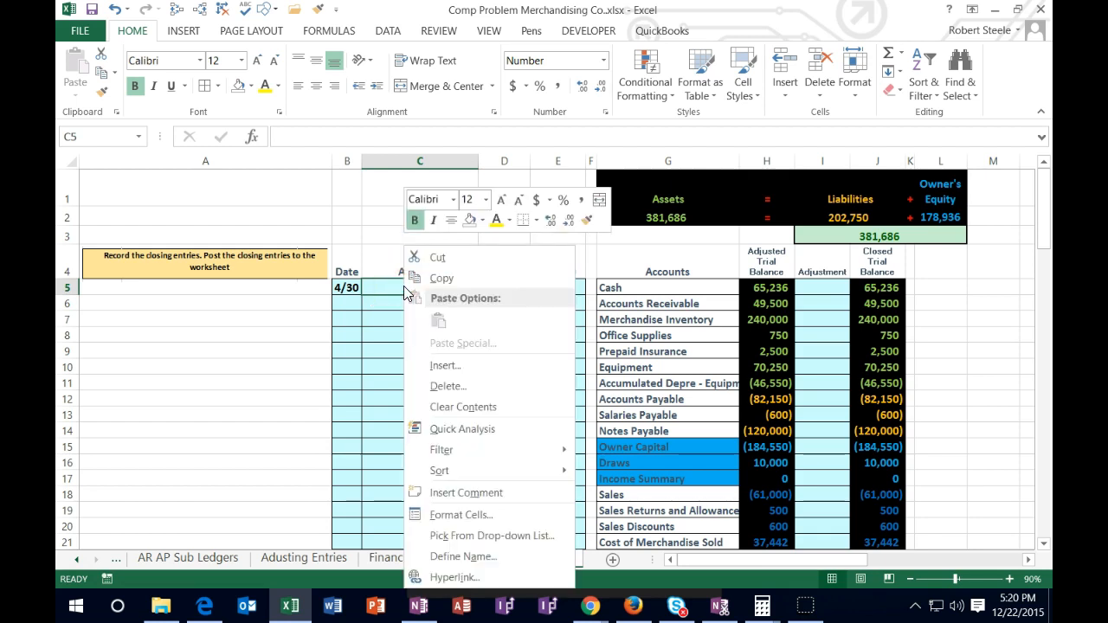
{"action": "key", "text": "Escape"}
{"action": "scroll", "coordinate": [611, 354], "scroll_direction": "down", "scroll_amount": 2}
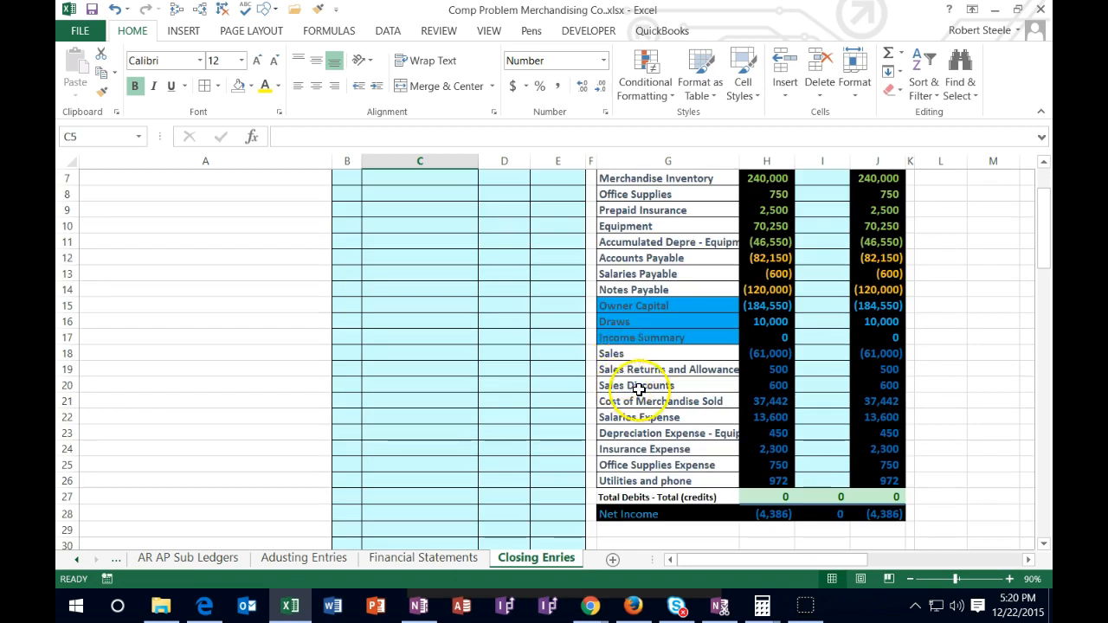
{"action": "right_click", "coordinate": [635, 353]}
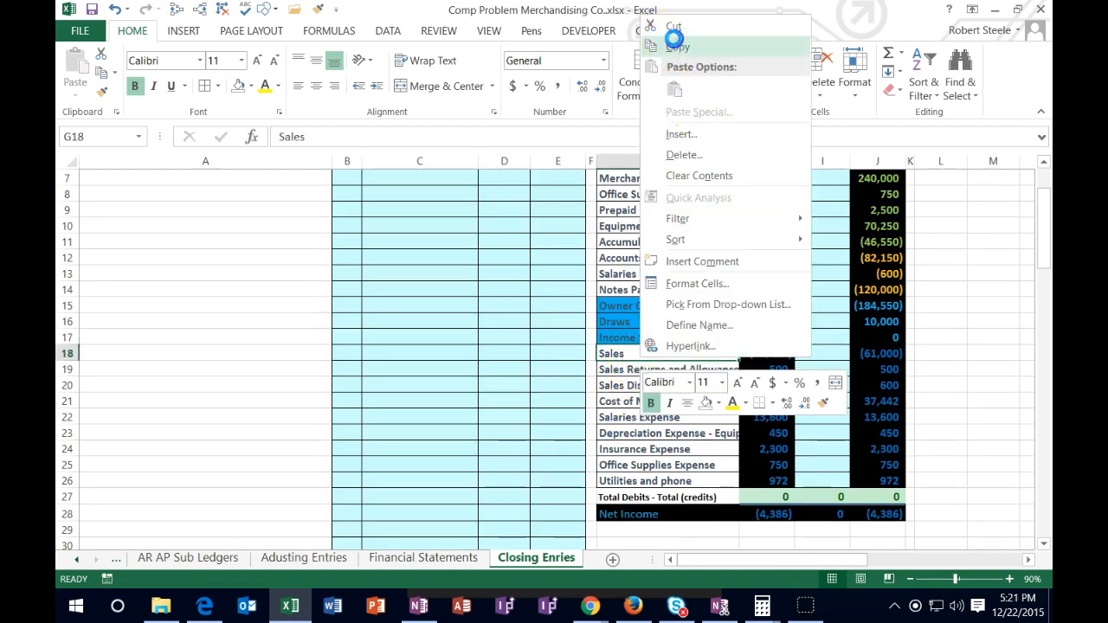
{"action": "left_click", "coordinate": [673, 39]}
{"action": "scroll", "coordinate": [482, 341], "scroll_direction": "up", "scroll_amount": 2}
{"action": "right_click", "coordinate": [407, 289]}
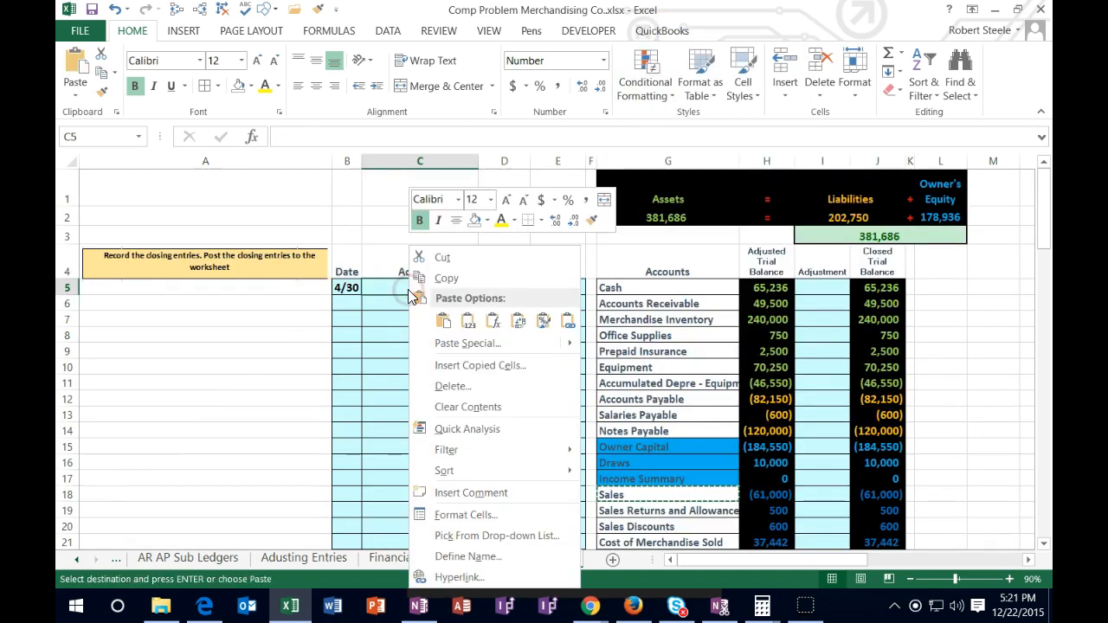
{"action": "left_click", "coordinate": [468, 321]}
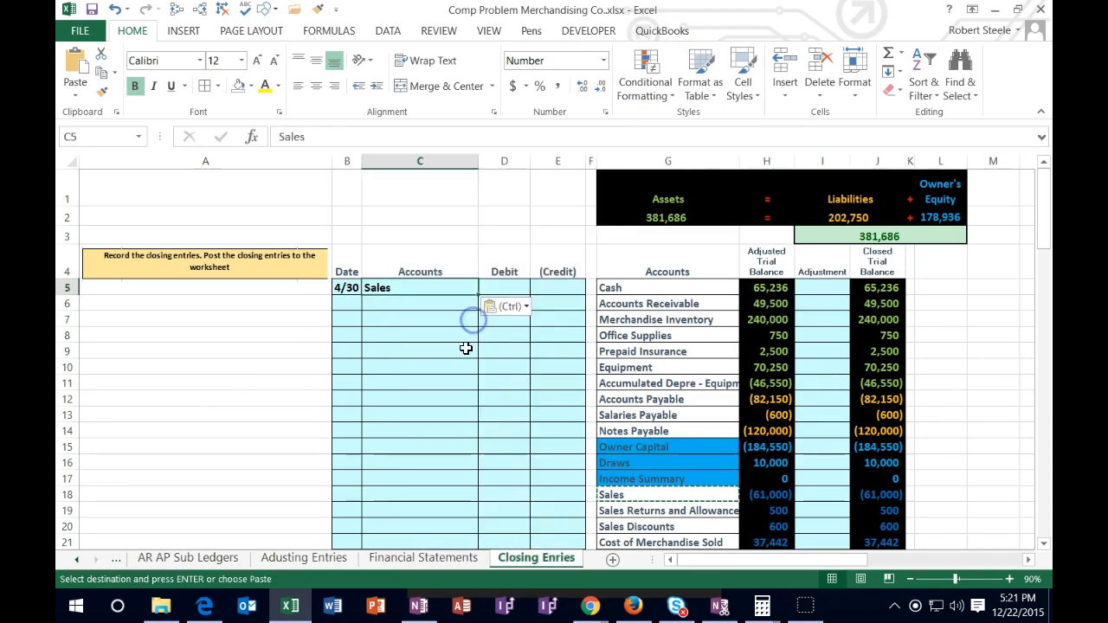
Enter a debit of 61000 for Sales in D5 and a credit of -61000 in E6 on the following row
{"action": "left_click", "coordinate": [507, 288]}
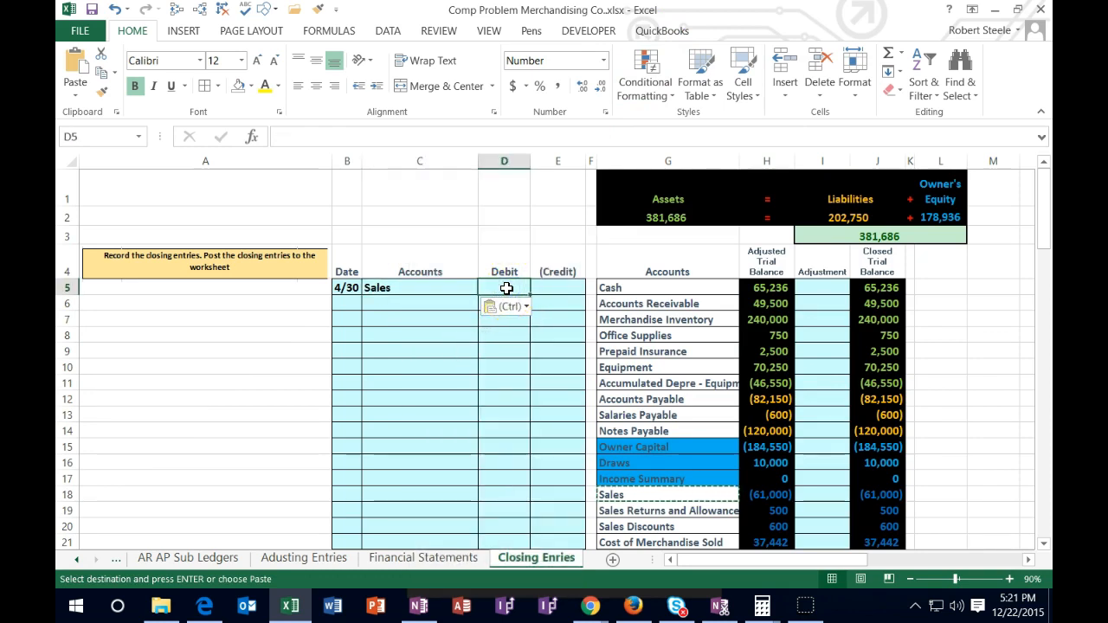
{"action": "type", "text": "61000"}
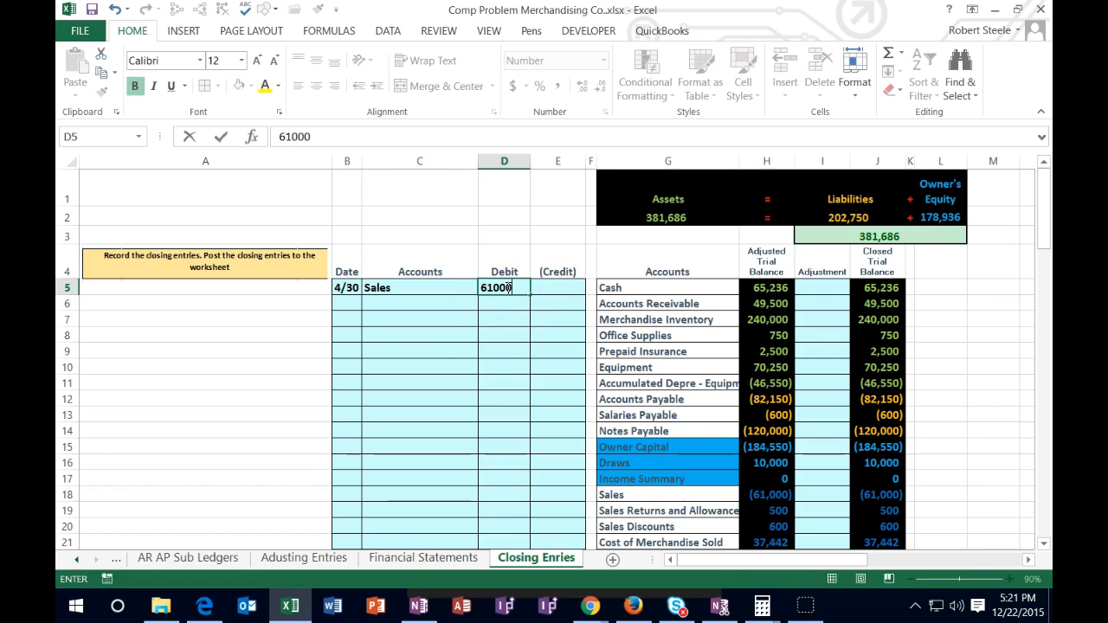
{"action": "key", "text": "Return"}
{"action": "key", "text": "Right"}
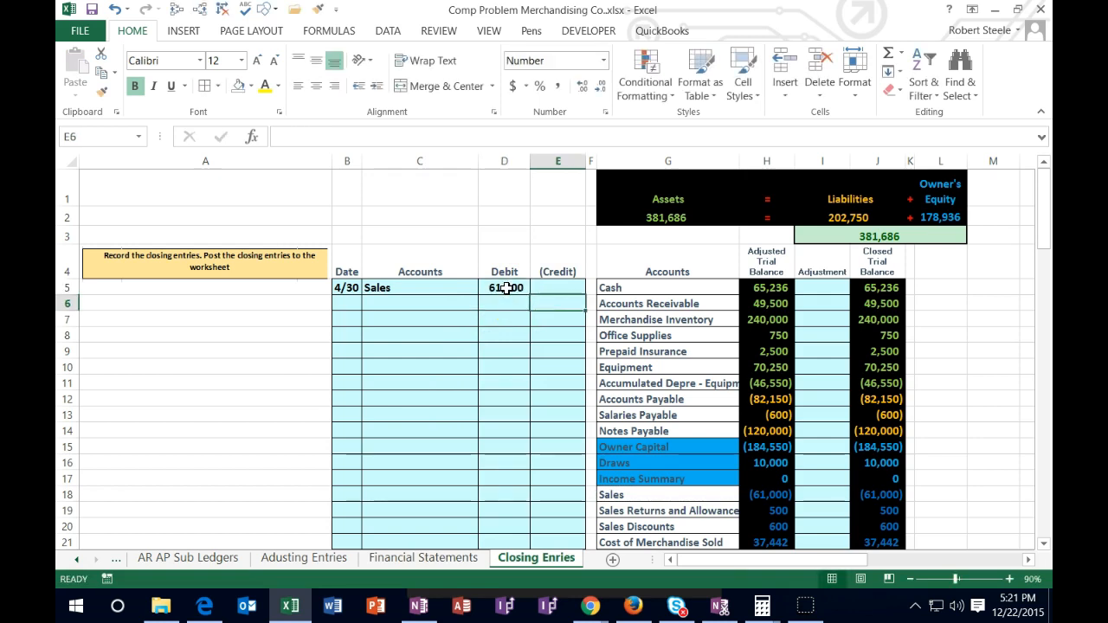
{"action": "type", "text": "-"}
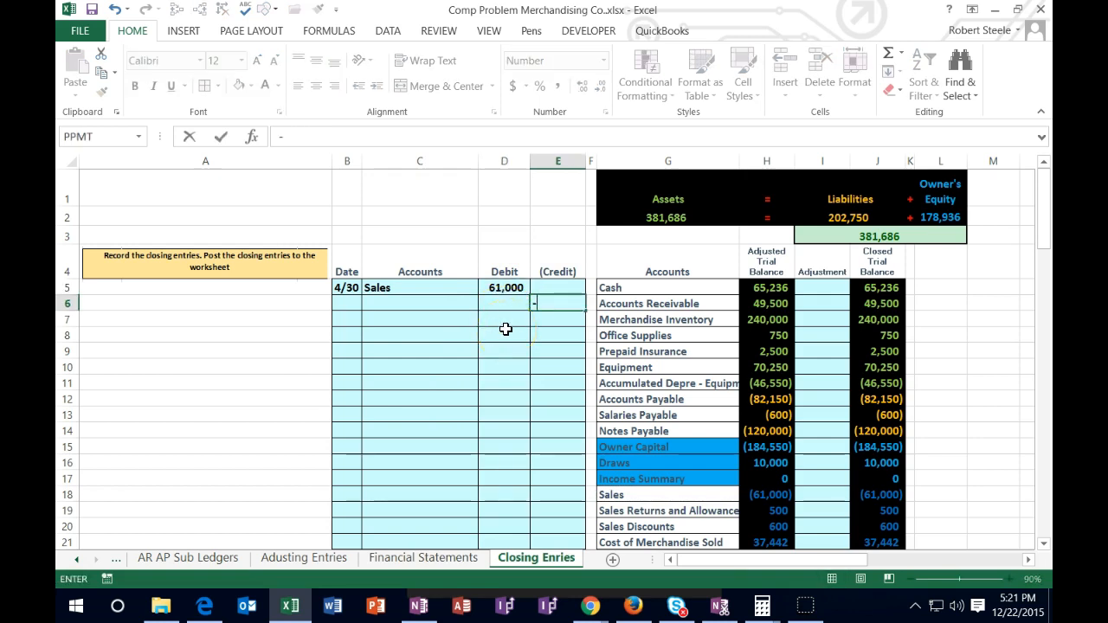
{"action": "type", "text": "61000"}
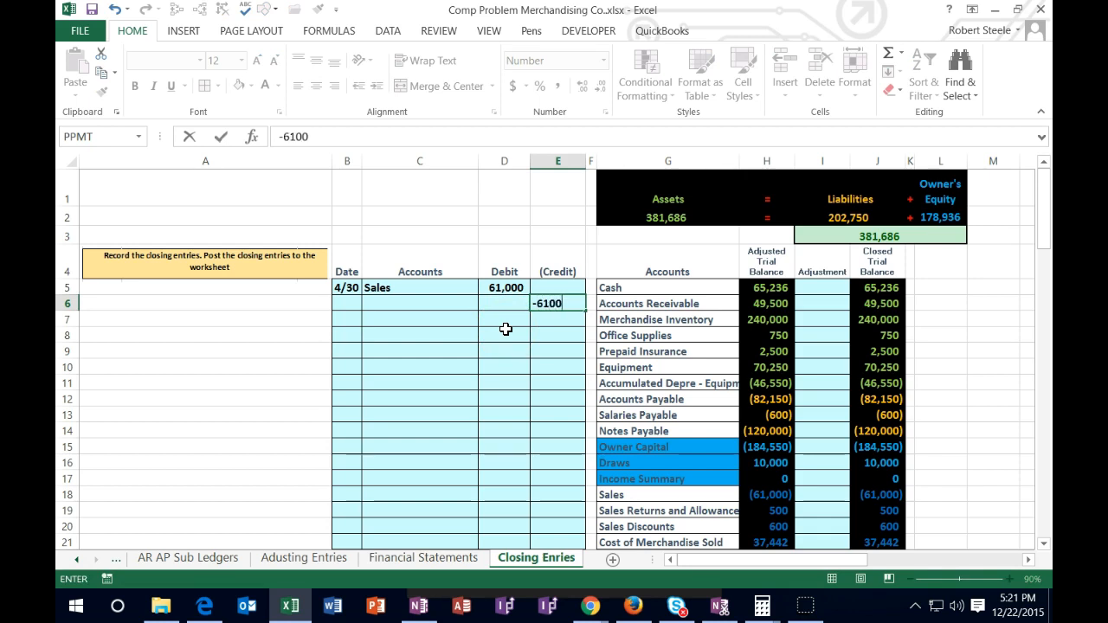
{"action": "key", "text": "Return"}
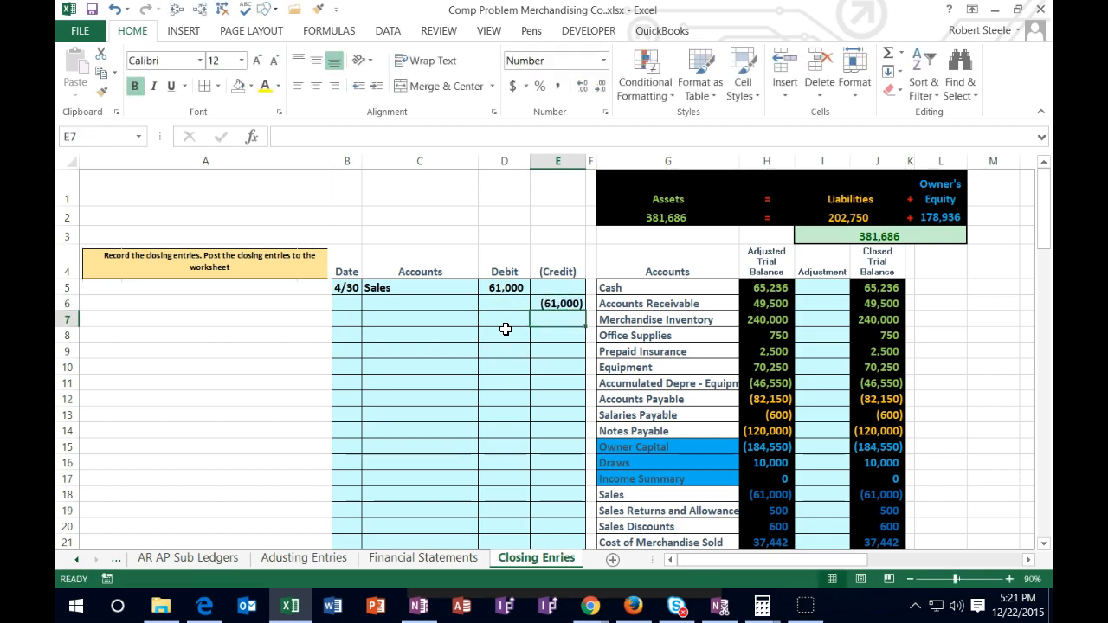
Copy the Income Summary account name from the trial balance into journal cell C6 as values only
{"action": "scroll", "coordinate": [505, 328], "scroll_direction": "down", "scroll_amount": 1}
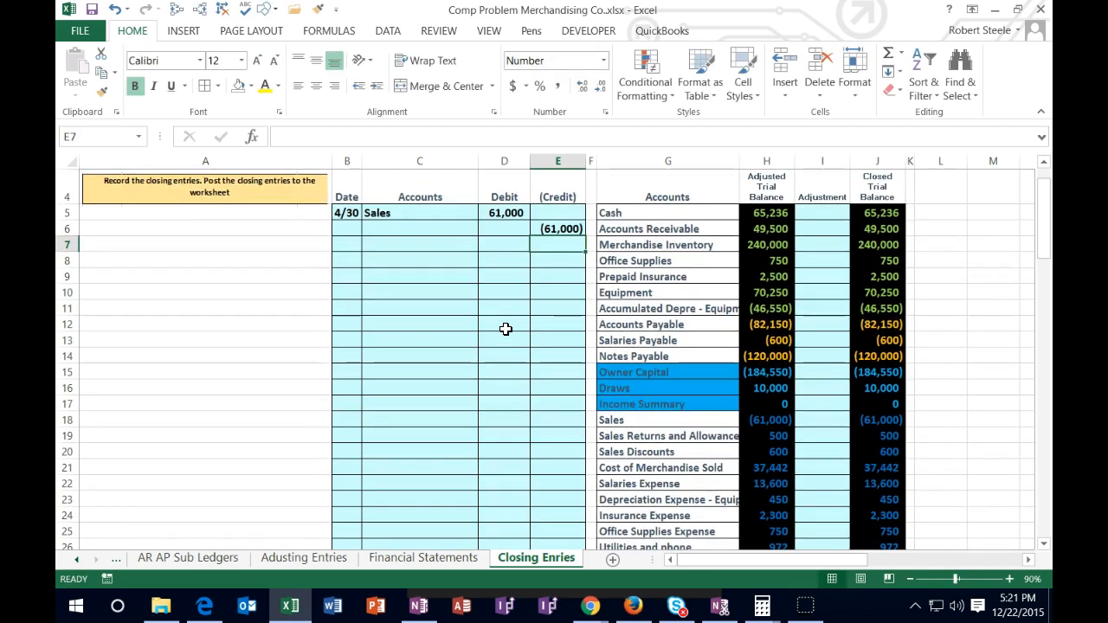
{"action": "left_click", "coordinate": [694, 405]}
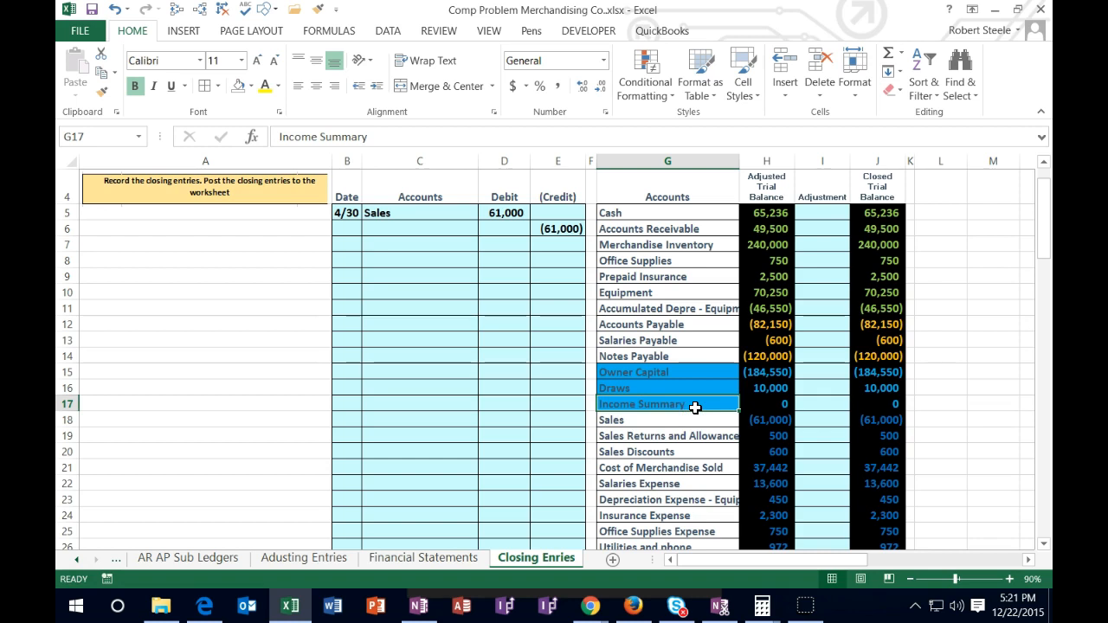
{"action": "right_click", "coordinate": [695, 407]}
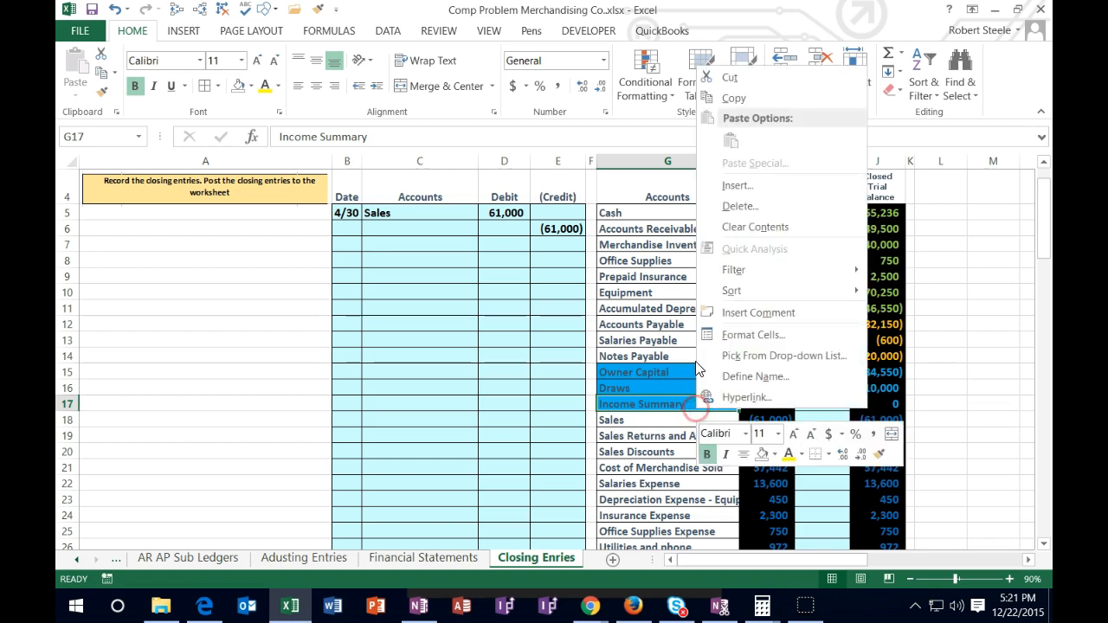
{"action": "left_click", "coordinate": [718, 94]}
{"action": "left_click", "coordinate": [425, 228]}
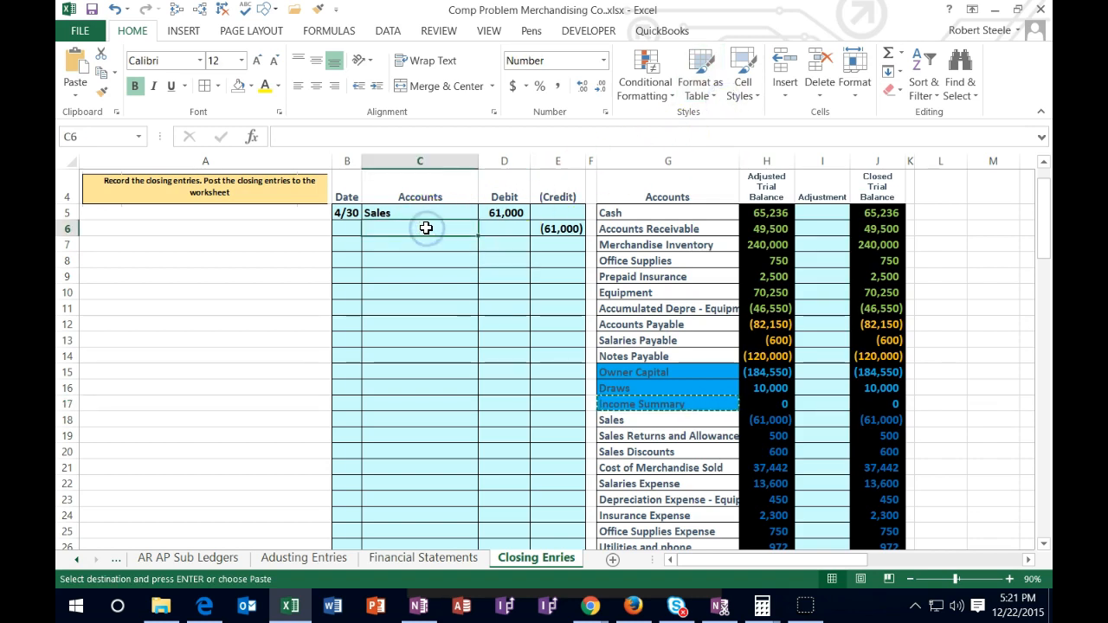
{"action": "right_click", "coordinate": [426, 228]}
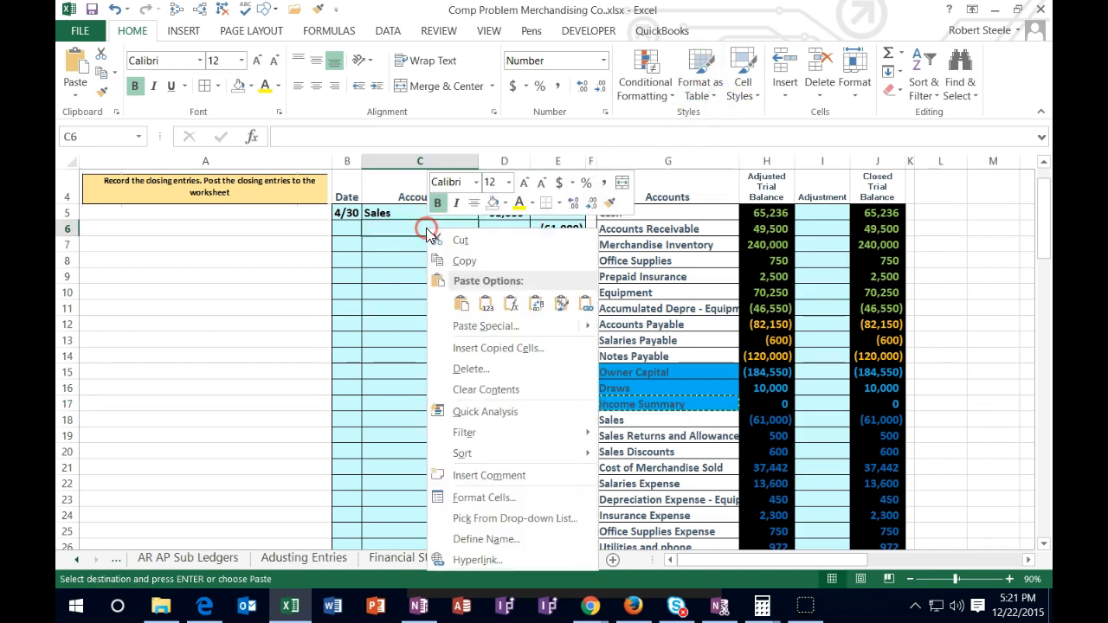
{"action": "left_click", "coordinate": [482, 302]}
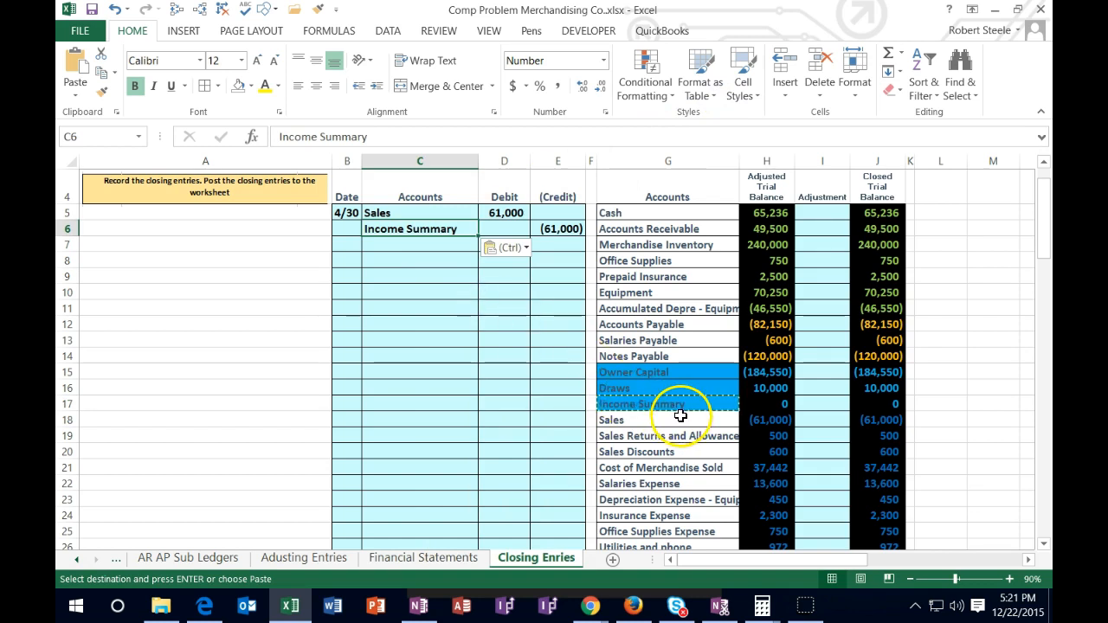
Post the Sales debit to the worksheet by entering =D5 in the Sales row's Adjustment cell
{"action": "left_click", "coordinate": [819, 419]}
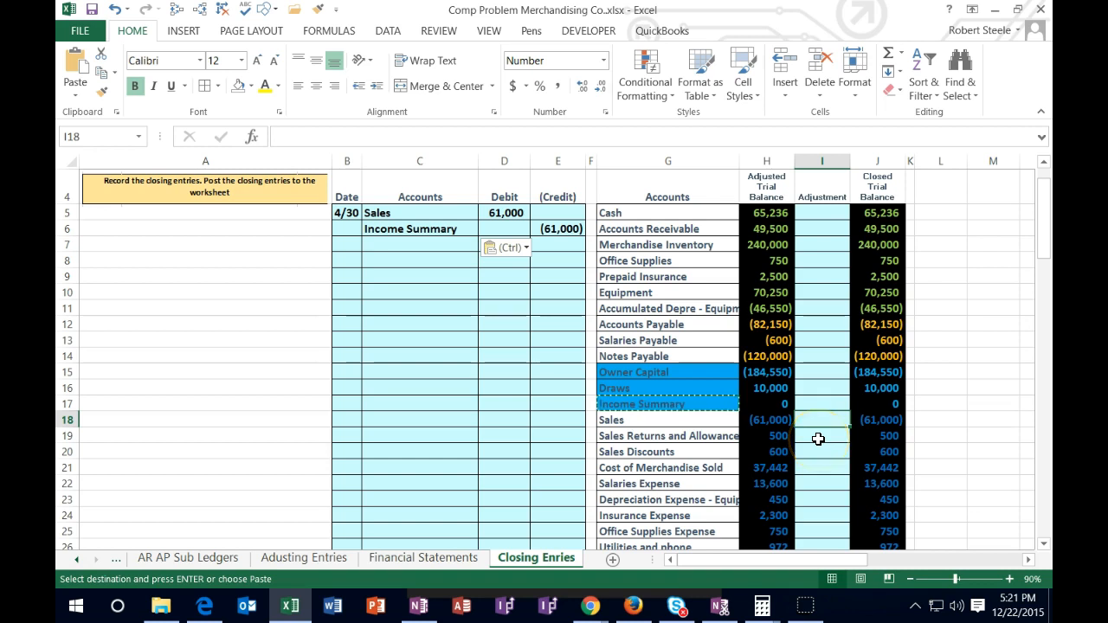
{"action": "key", "text": "Escape"}
{"action": "type", "text": "="}
{"action": "left_click", "coordinate": [506, 215]}
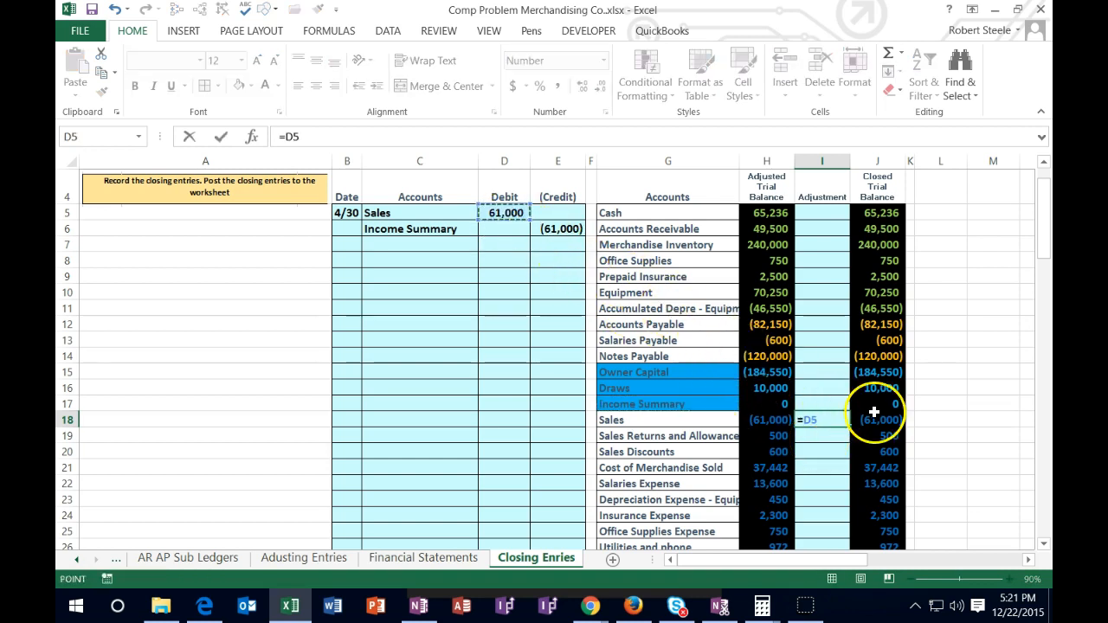
{"action": "scroll", "coordinate": [922, 424], "scroll_direction": "down", "scroll_amount": 1}
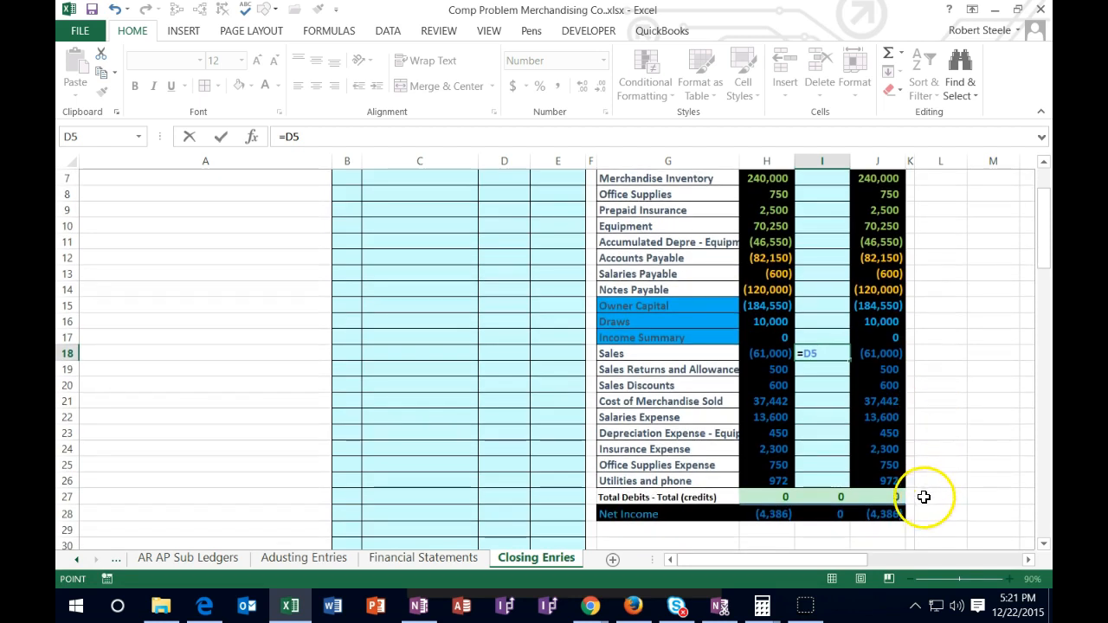
{"action": "key", "text": "Return"}
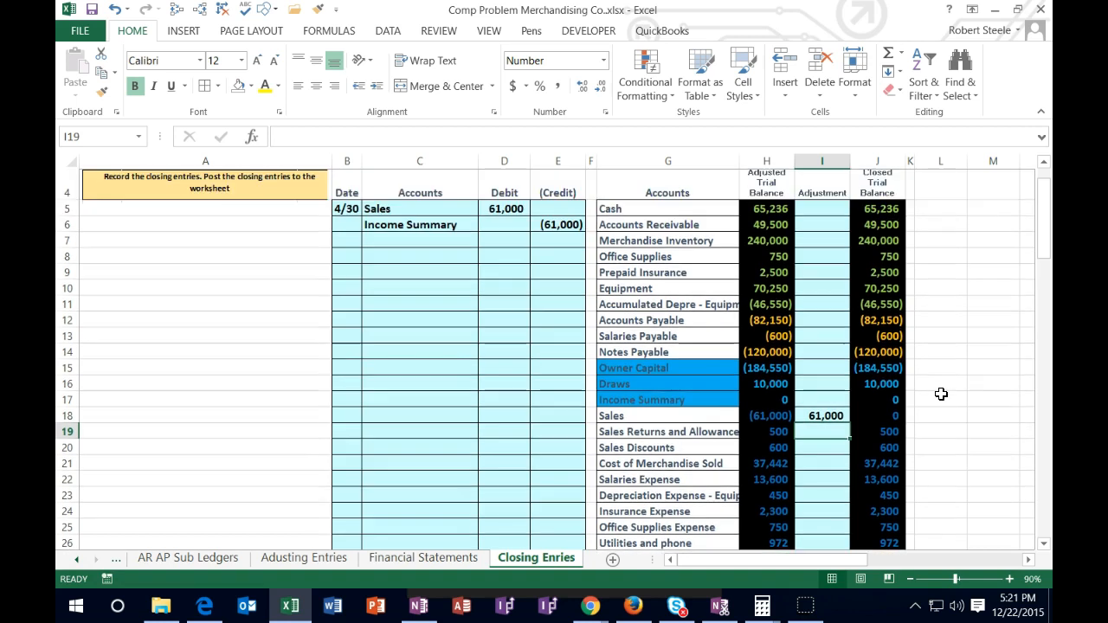
Post the Income Summary credit to the worksheet by entering =E6 in the Income Summary row's Adjustment cell
{"action": "scroll", "coordinate": [939, 389], "scroll_direction": "up", "scroll_amount": 1}
{"action": "left_click", "coordinate": [830, 405]}
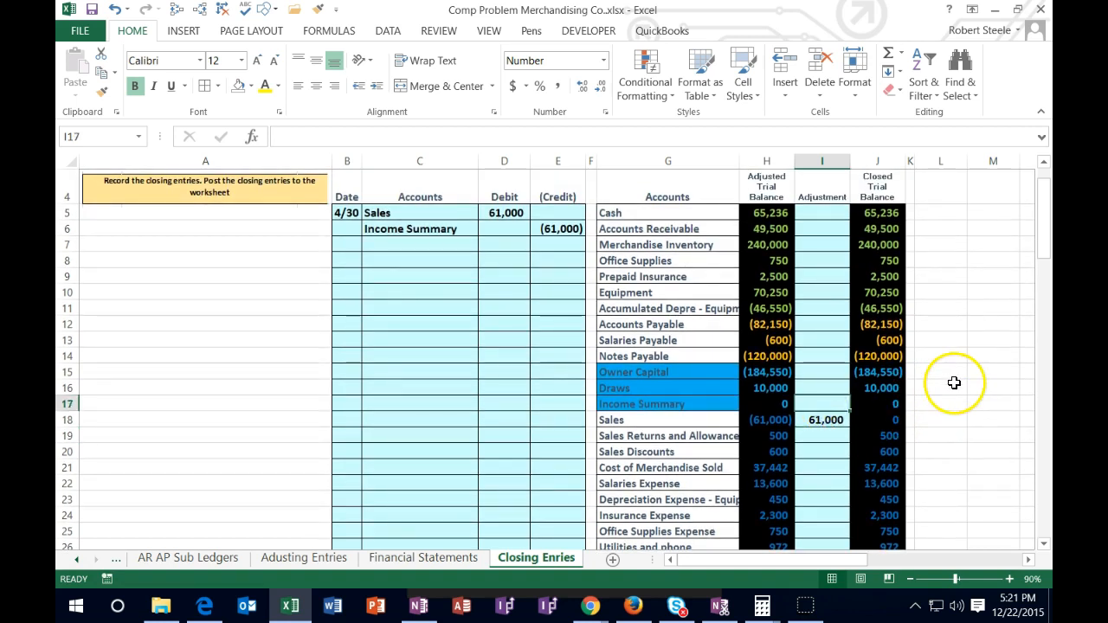
{"action": "type", "text": "="}
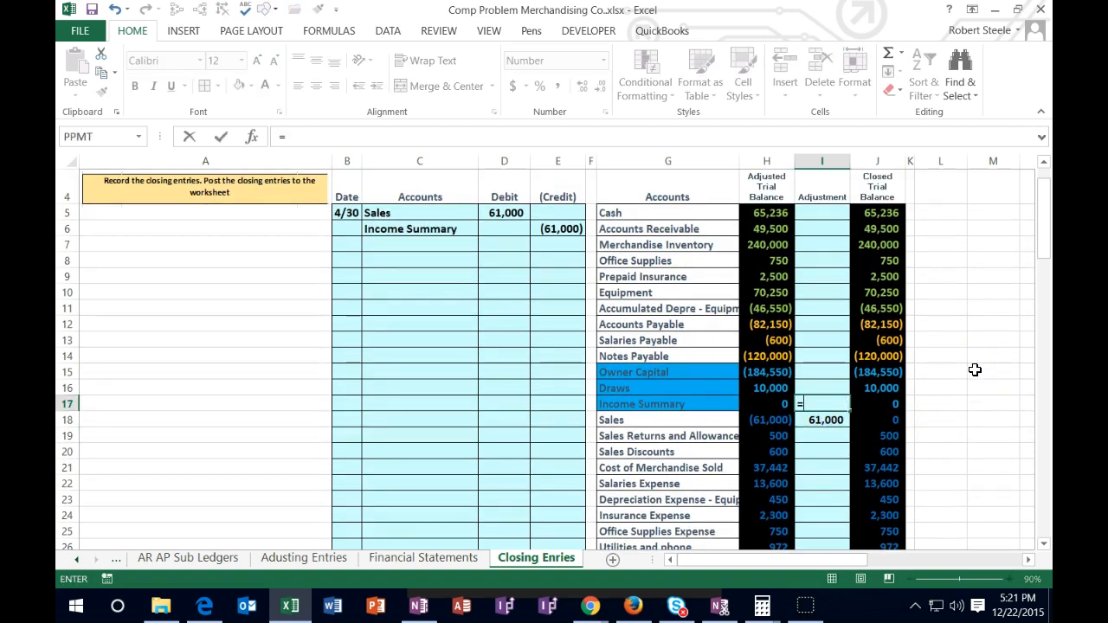
{"action": "left_click", "coordinate": [563, 232]}
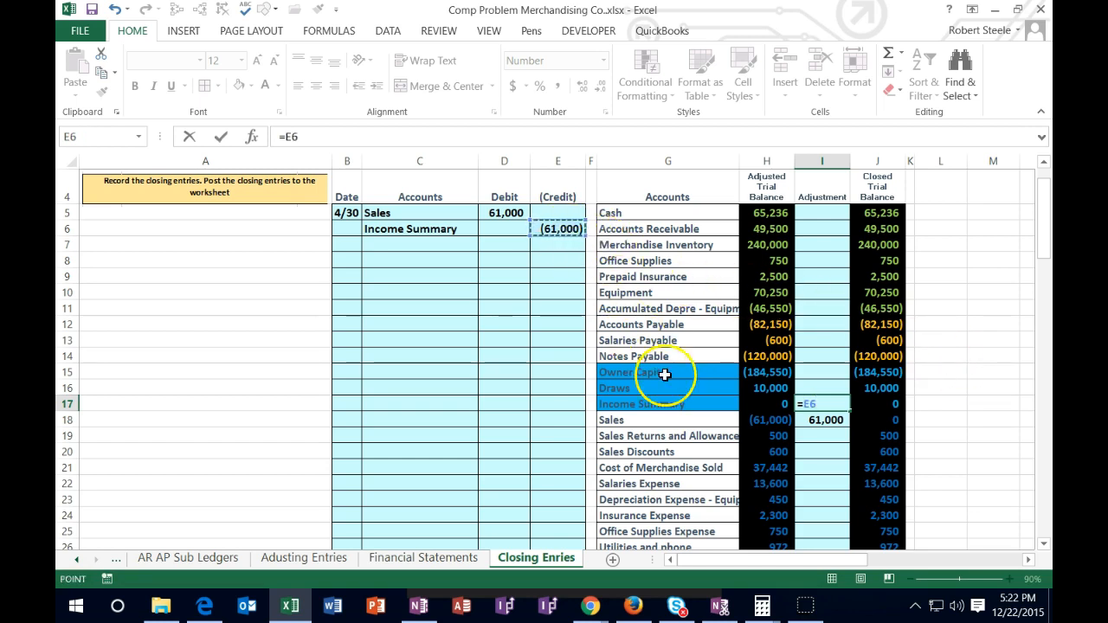
{"action": "scroll", "coordinate": [942, 393], "scroll_direction": "down", "scroll_amount": 1}
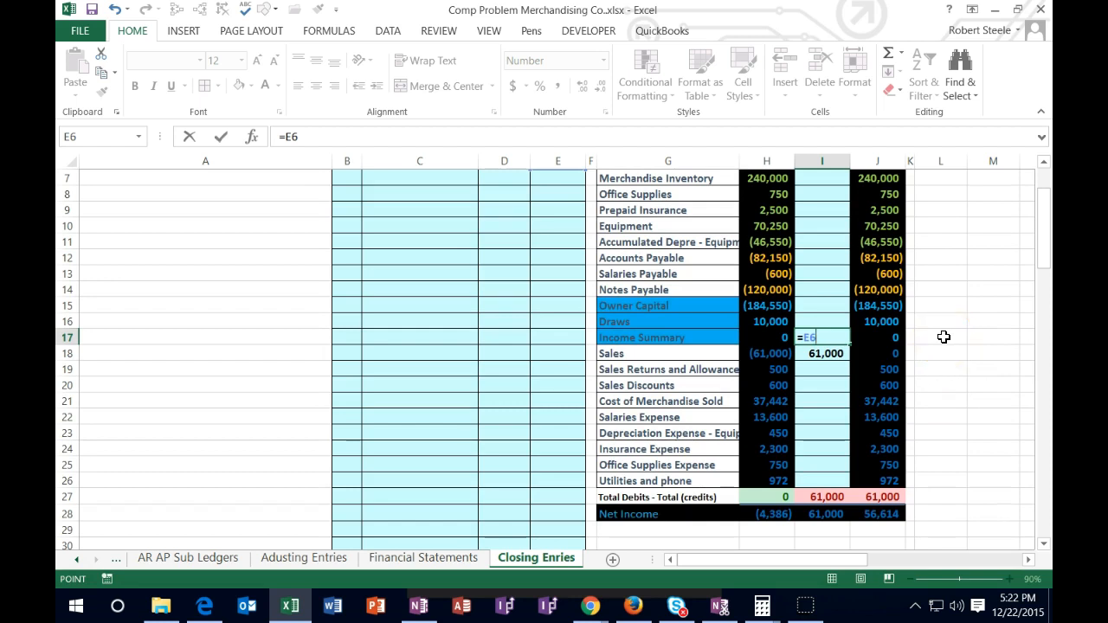
{"action": "key", "text": "Return"}
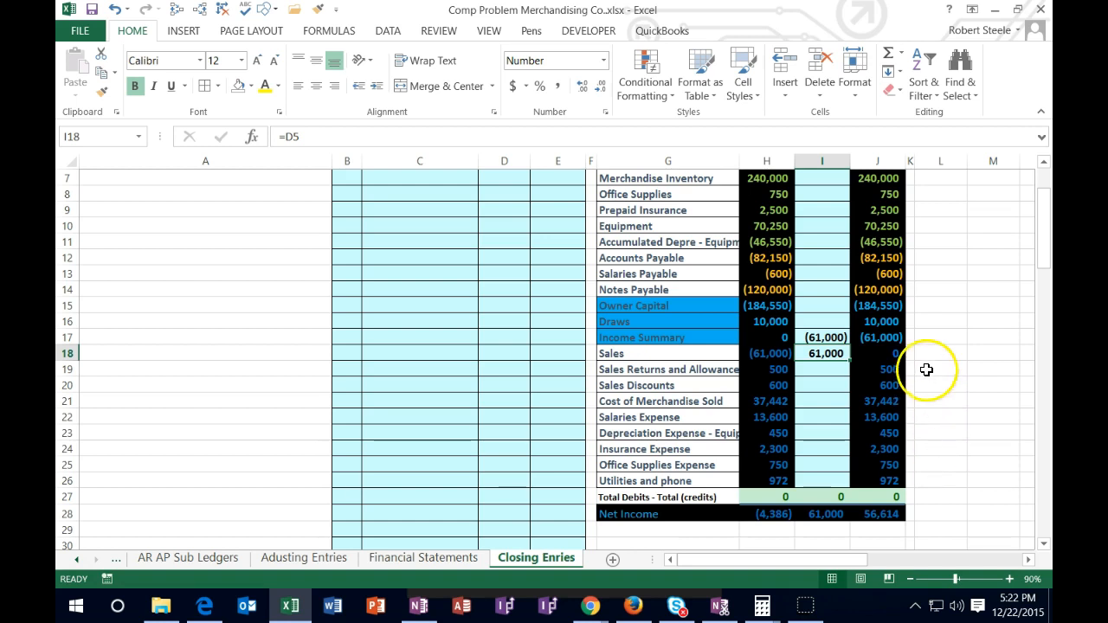
{"action": "left_click", "coordinate": [892, 354]}
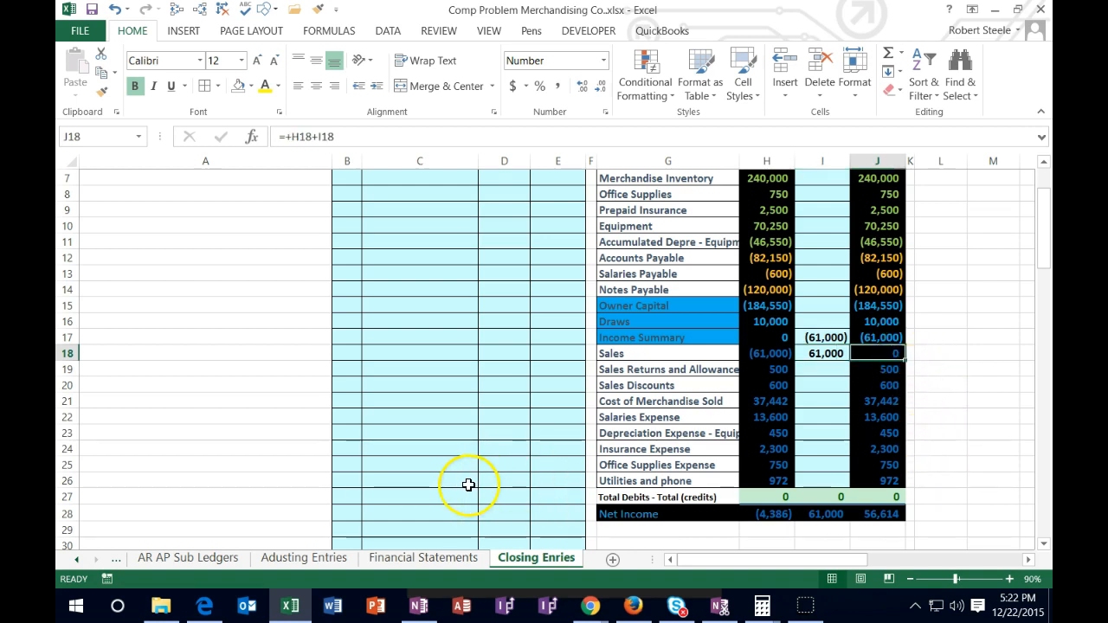
Date the second closing entry 4/30 in journal cell B8, leaving a blank row below the first entry
{"action": "scroll", "coordinate": [465, 485], "scroll_direction": "up", "scroll_amount": 1}
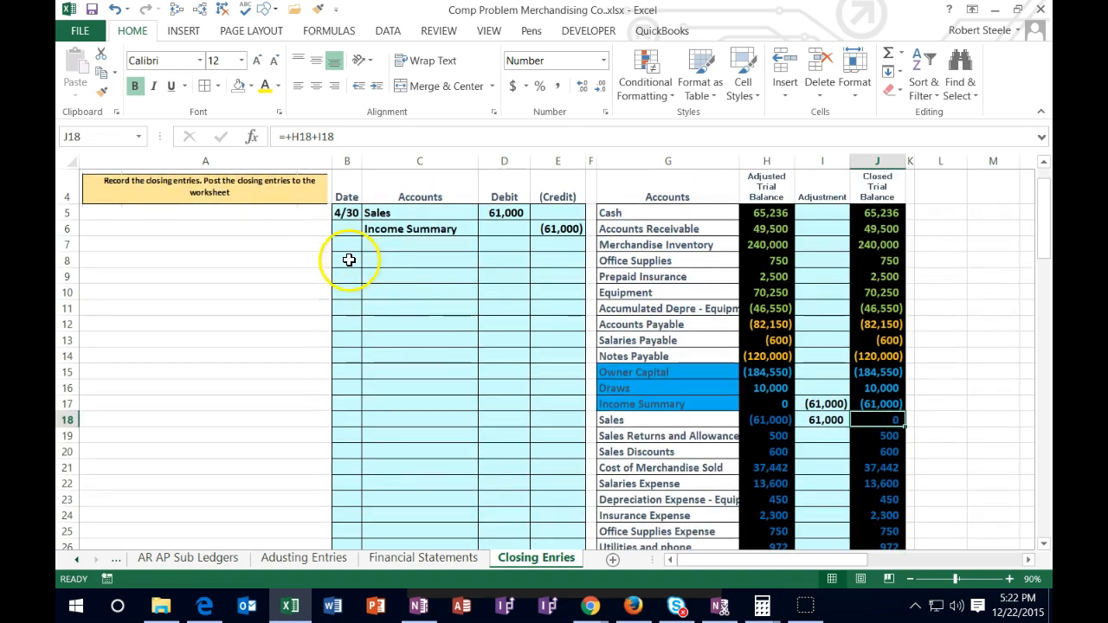
{"action": "left_click", "coordinate": [349, 258]}
{"action": "type", "text": "4/30"}
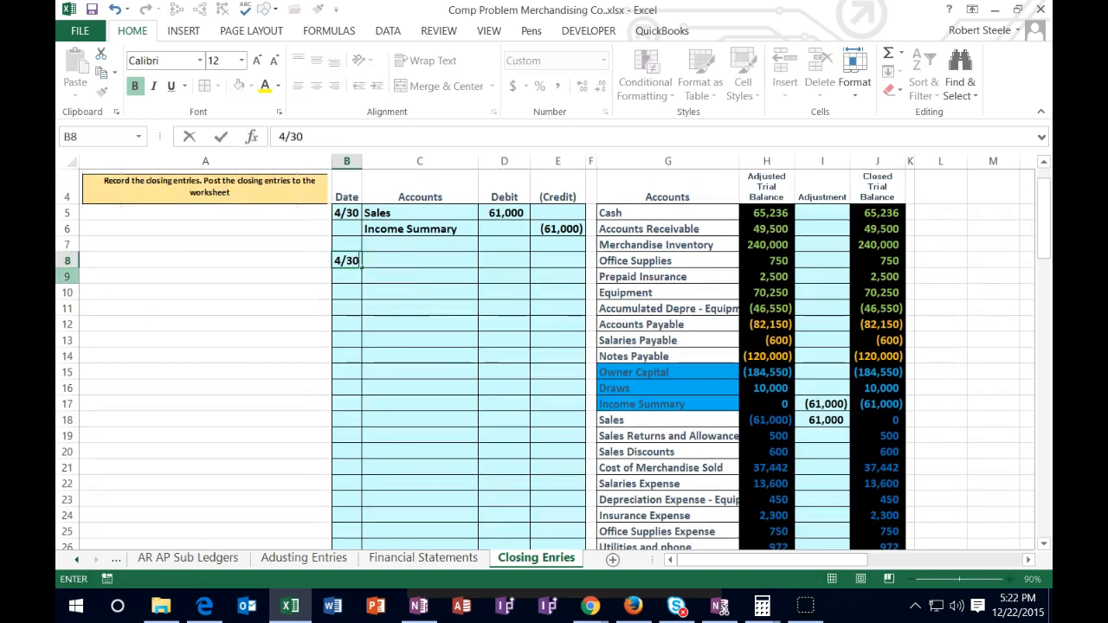
{"action": "key", "text": "Return"}
{"action": "key", "text": "Right"}
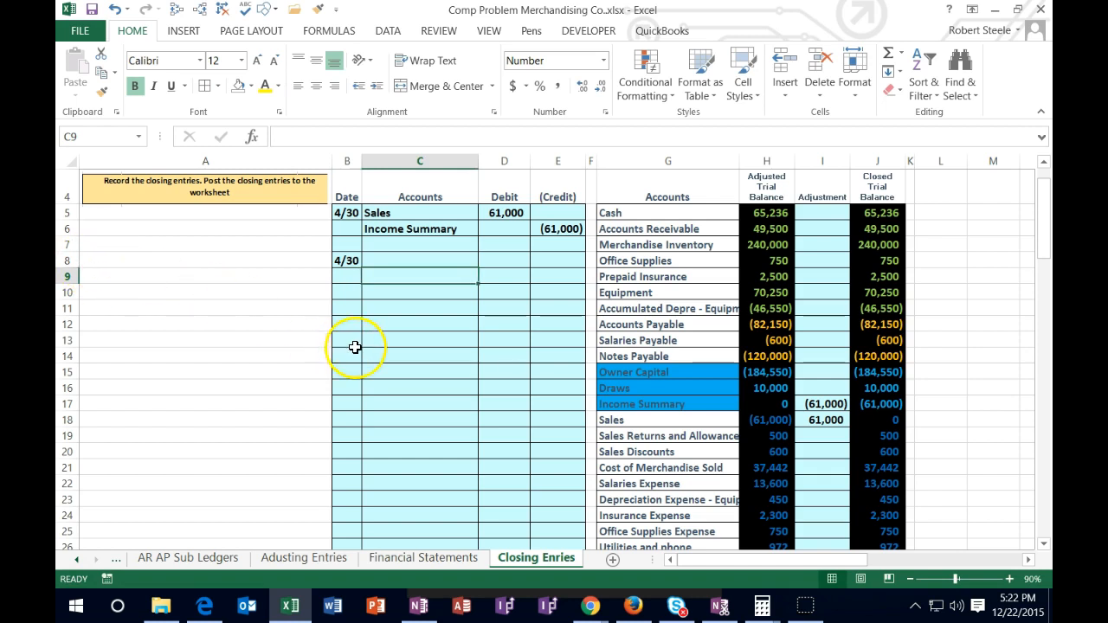
Copy the Sales Returns and Allowances account name from the trial balance into journal cell C9 as values only
{"action": "scroll", "coordinate": [354, 346], "scroll_direction": "down", "scroll_amount": 1}
{"action": "left_click", "coordinate": [618, 369]}
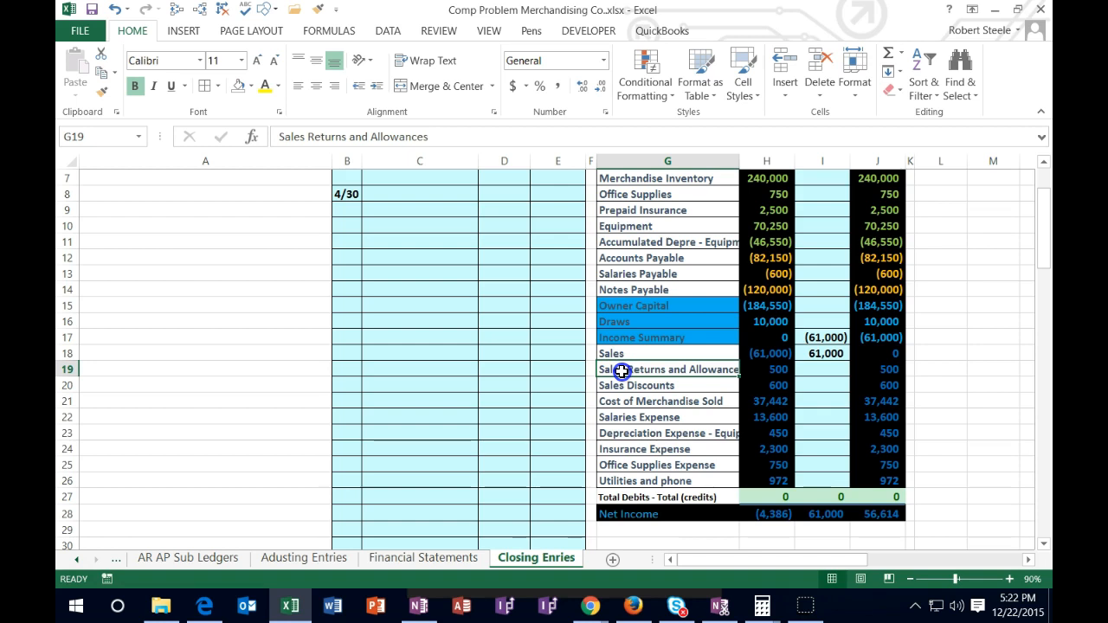
{"action": "left_click_drag", "start_coordinate": [621, 371], "coordinate": [881, 368]}
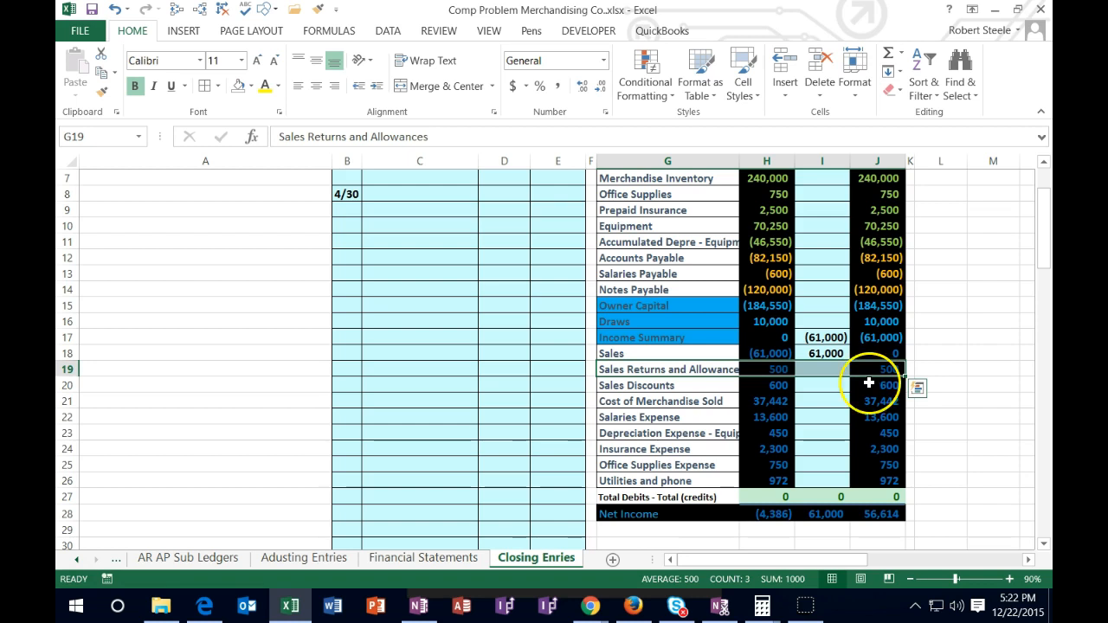
{"action": "right_click", "coordinate": [677, 370]}
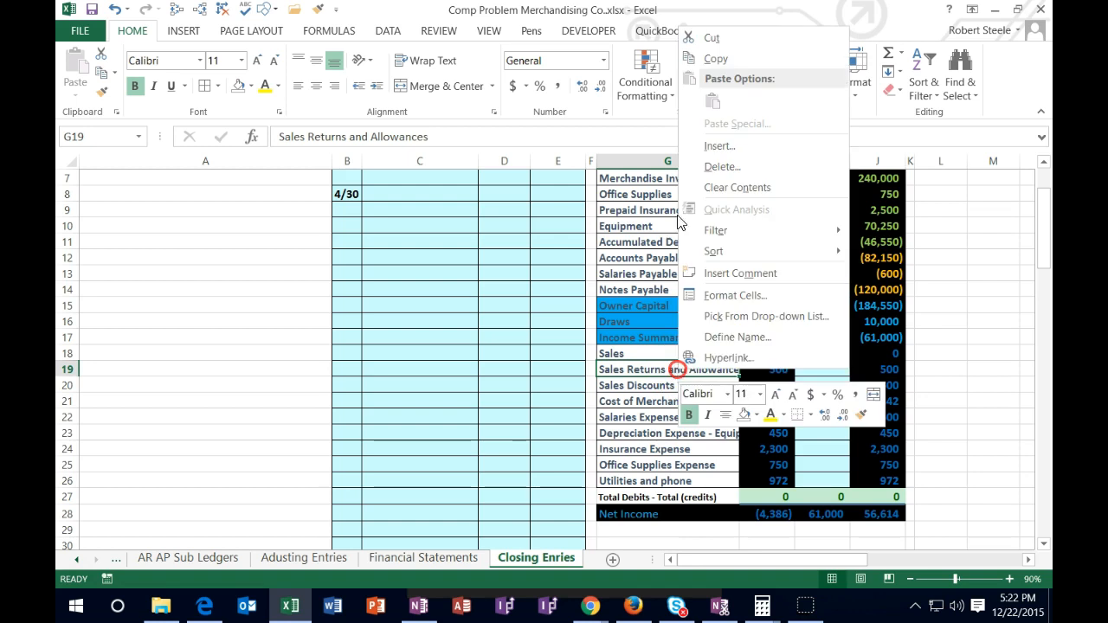
{"action": "left_click", "coordinate": [787, 54]}
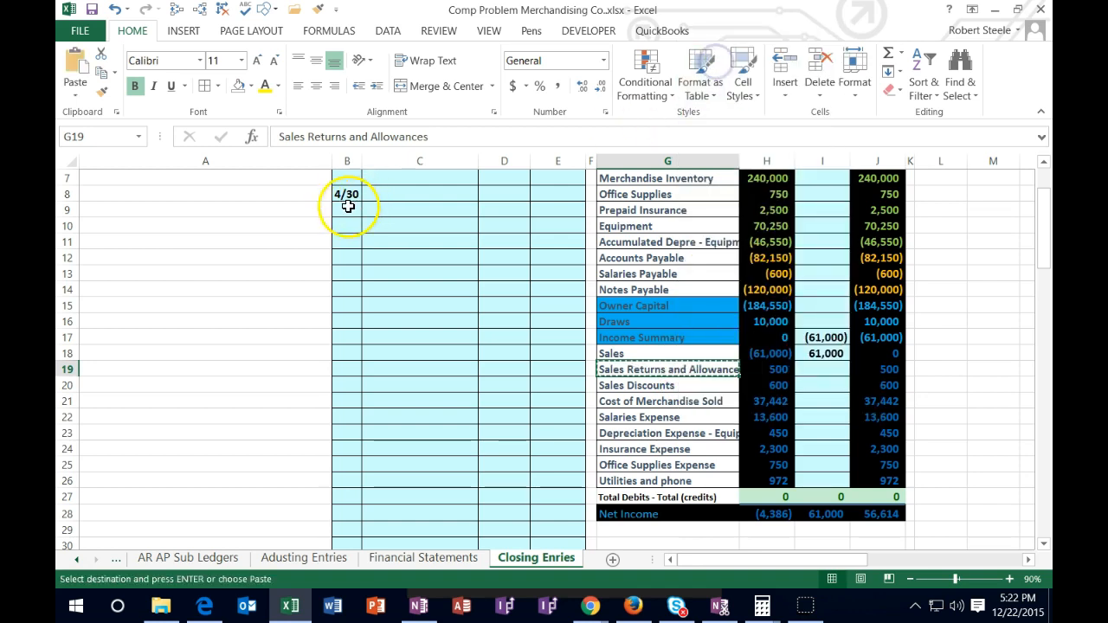
{"action": "left_click", "coordinate": [374, 207]}
{"action": "scroll", "coordinate": [375, 208], "scroll_direction": "up", "scroll_amount": 1}
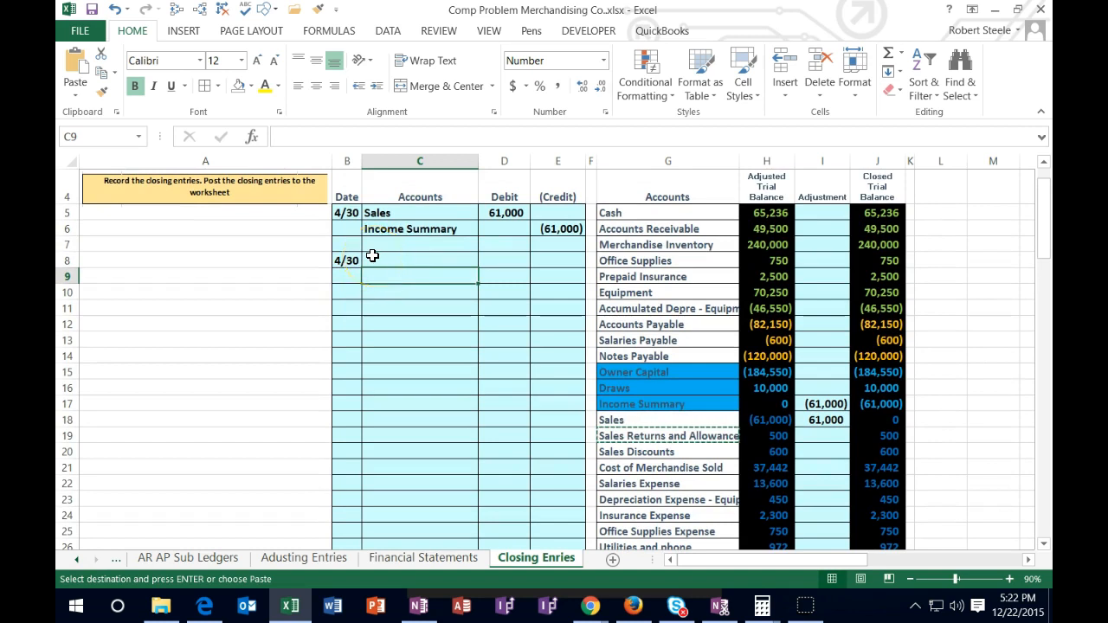
{"action": "left_click", "coordinate": [376, 278]}
{"action": "right_click", "coordinate": [378, 278]}
{"action": "left_click", "coordinate": [438, 321]}
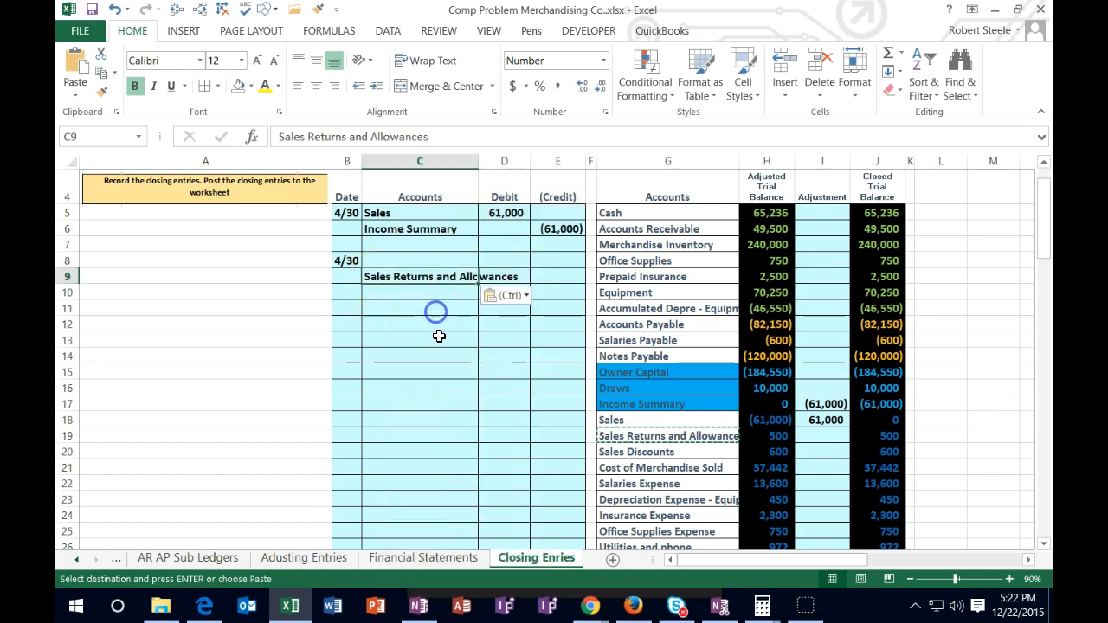
Enter a credit of -500 for Sales Returns and Allowances in E9 and widen column C to fit the account name
{"action": "key", "text": "Right"}
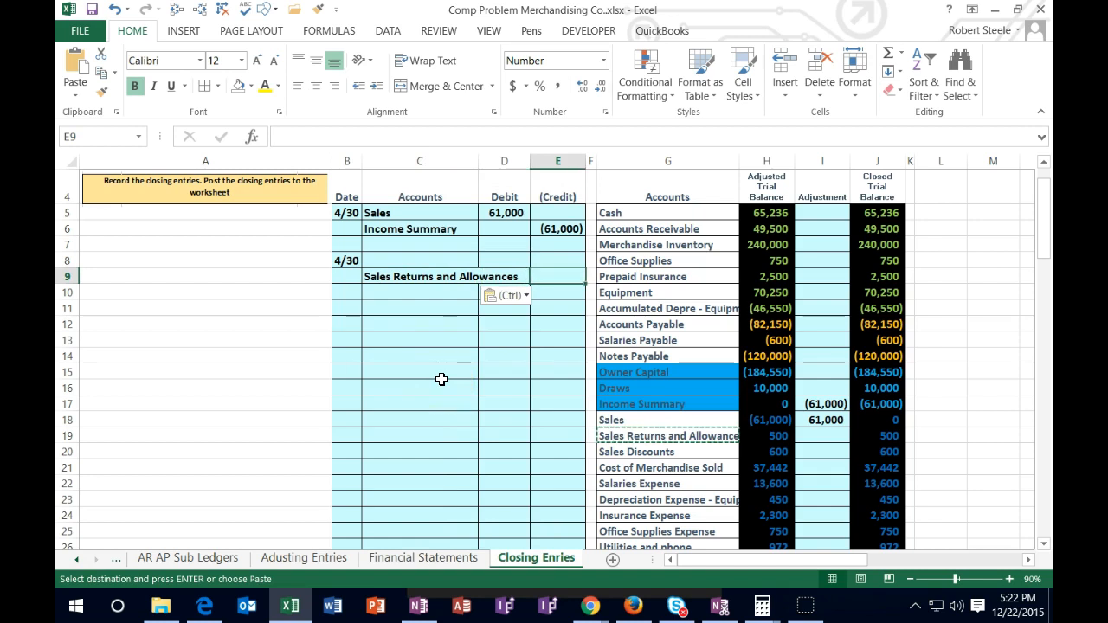
{"action": "type", "text": "-500"}
{"action": "key", "text": "Return"}
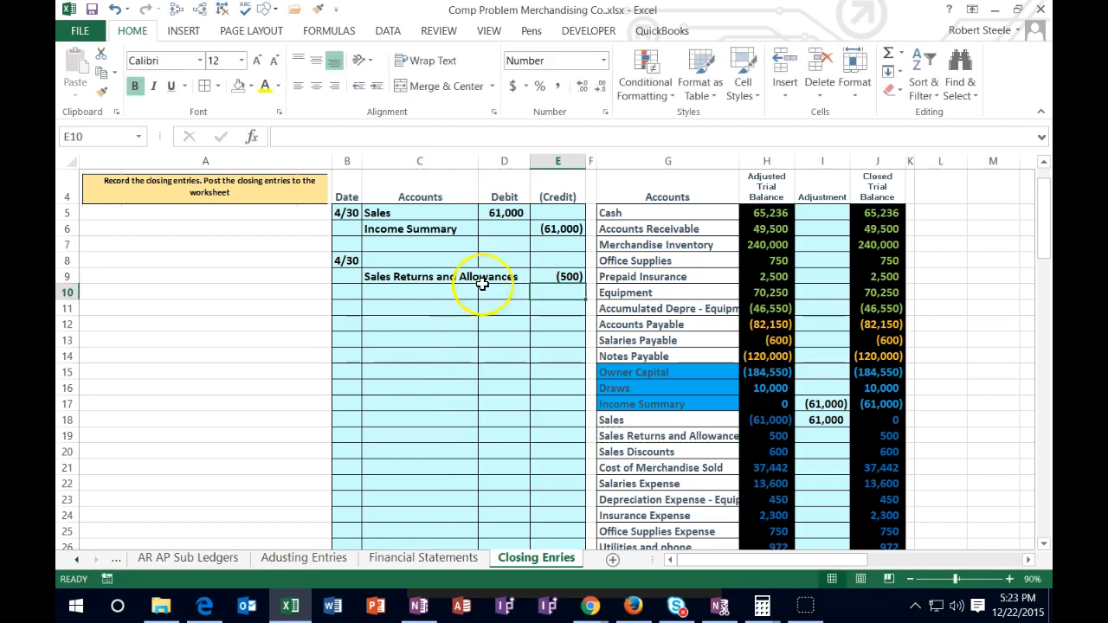
{"action": "left_click_drag", "start_coordinate": [478, 160], "coordinate": [521, 162]}
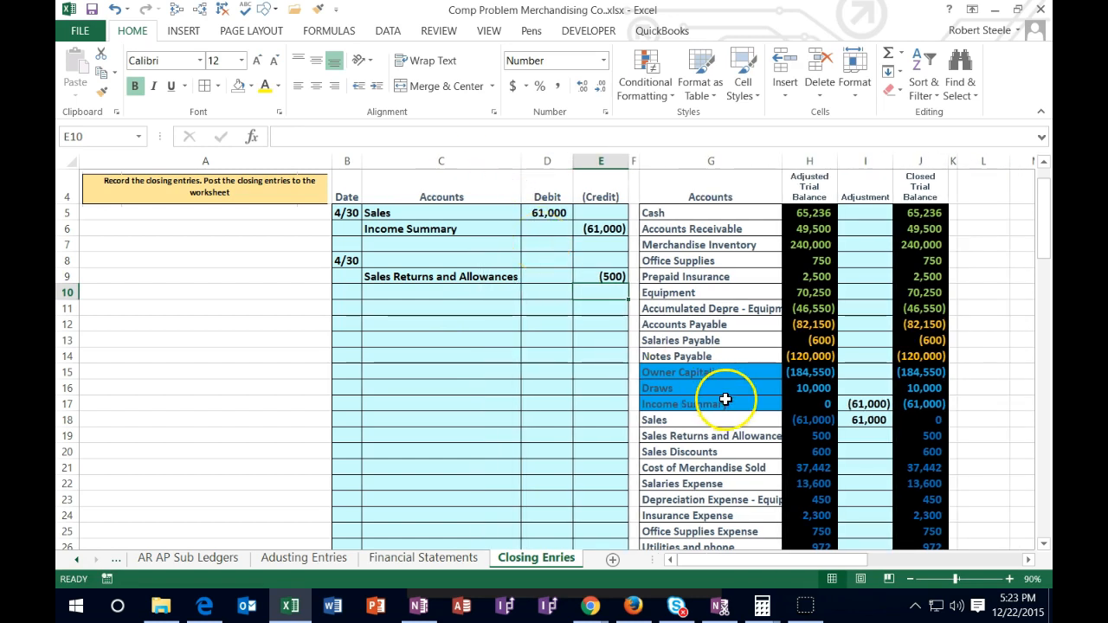
Copy the Sales Discounts account name from the trial balance into journal cell C10 as values only
{"action": "left_click", "coordinate": [715, 451]}
{"action": "left_click_drag", "start_coordinate": [715, 451], "coordinate": [902, 451]}
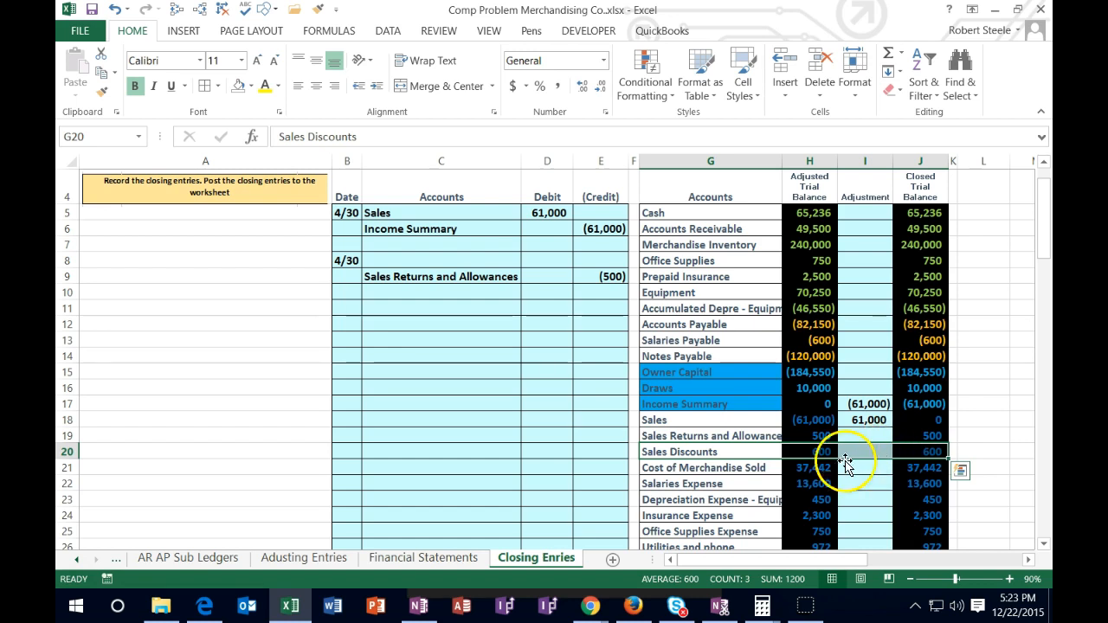
{"action": "left_click", "coordinate": [714, 452]}
{"action": "right_click", "coordinate": [716, 453]}
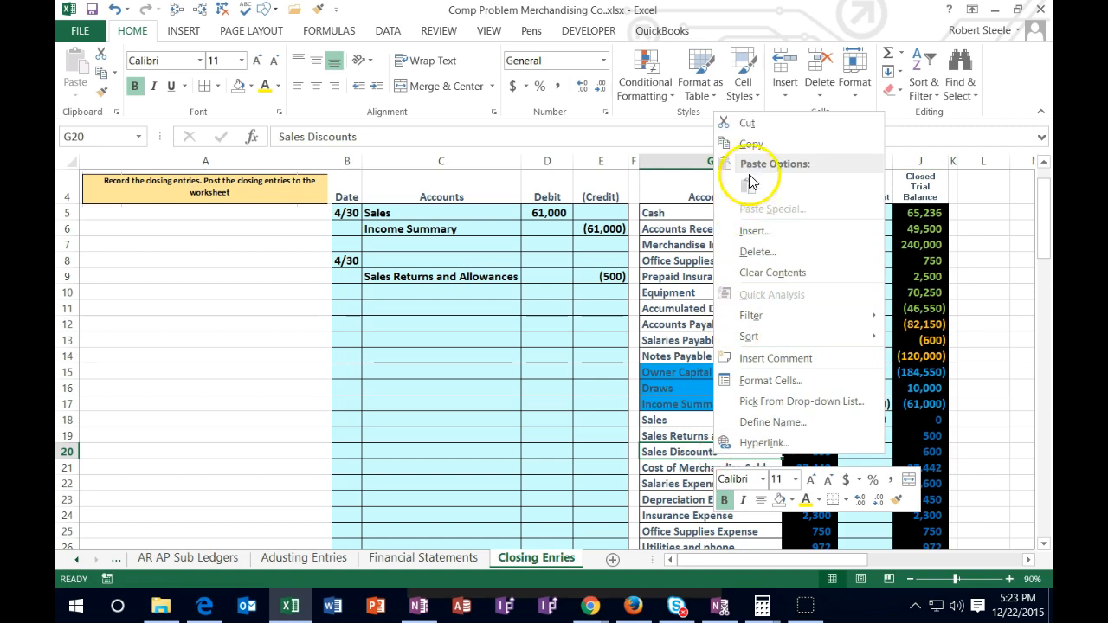
{"action": "left_click", "coordinate": [747, 143]}
{"action": "left_click", "coordinate": [472, 290]}
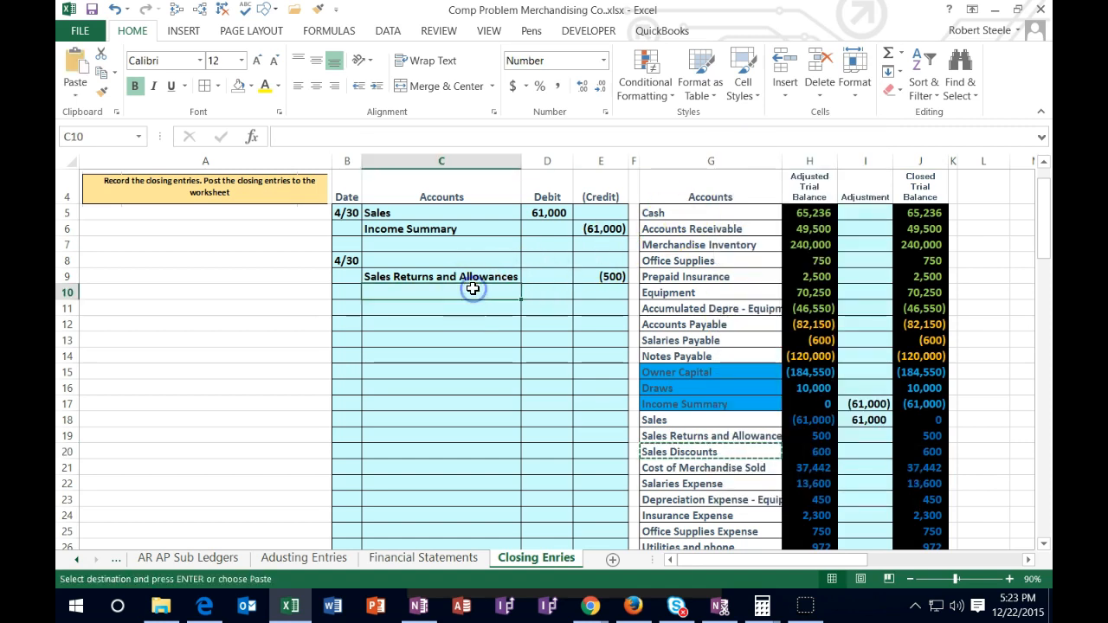
{"action": "right_click", "coordinate": [472, 291]}
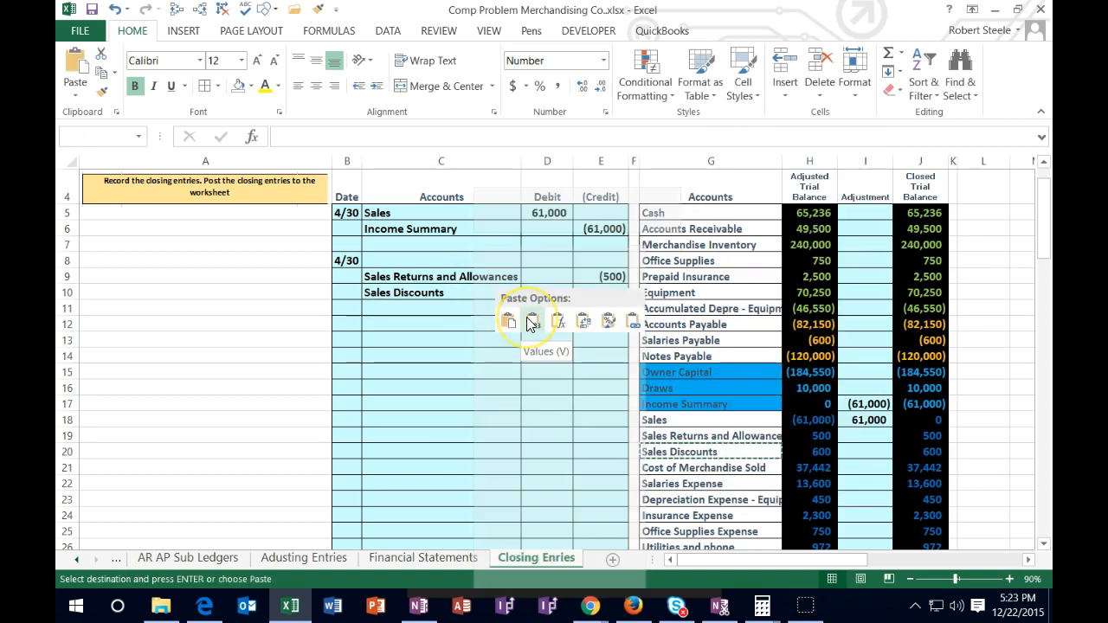
{"action": "left_click", "coordinate": [528, 321]}
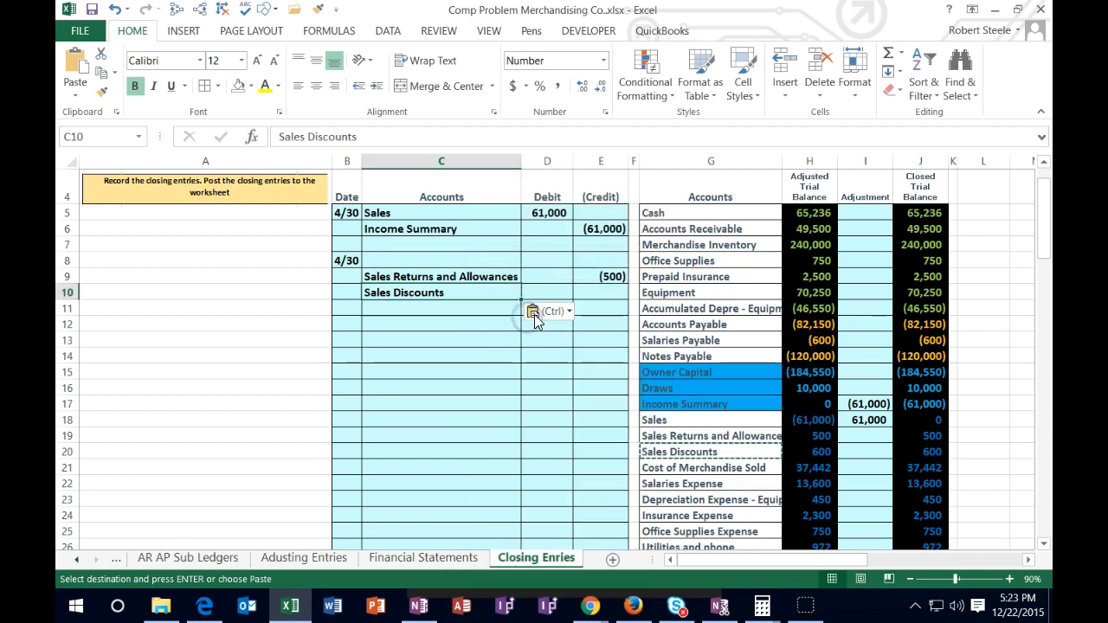
Enter a credit of -600 for Sales Discounts in E10
{"action": "left_click", "coordinate": [591, 292]}
{"action": "type", "text": "-600"}
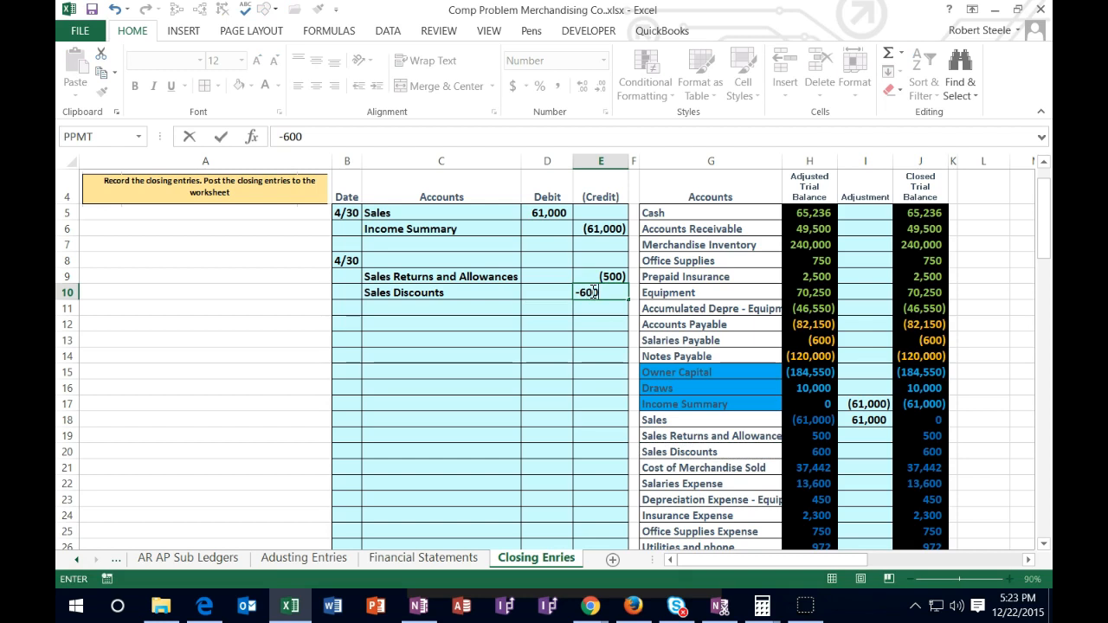
{"action": "key", "text": "Return"}
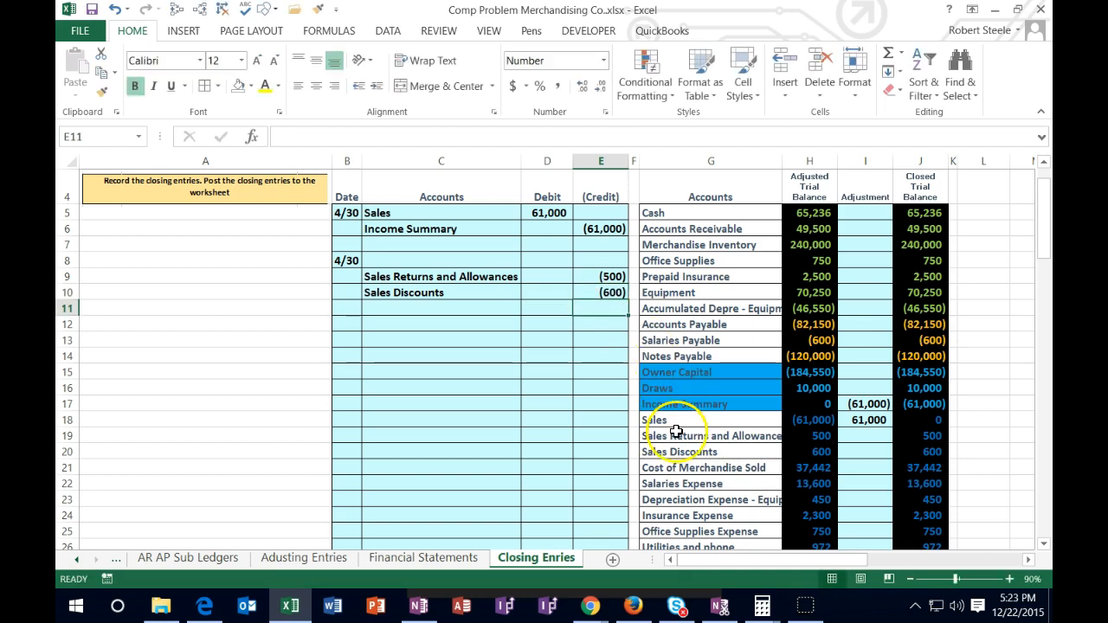
Copy the Cost of Merchandise Sold account name from the trial balance into journal cell C11 as values only
{"action": "left_click_drag", "start_coordinate": [675, 468], "coordinate": [900, 467]}
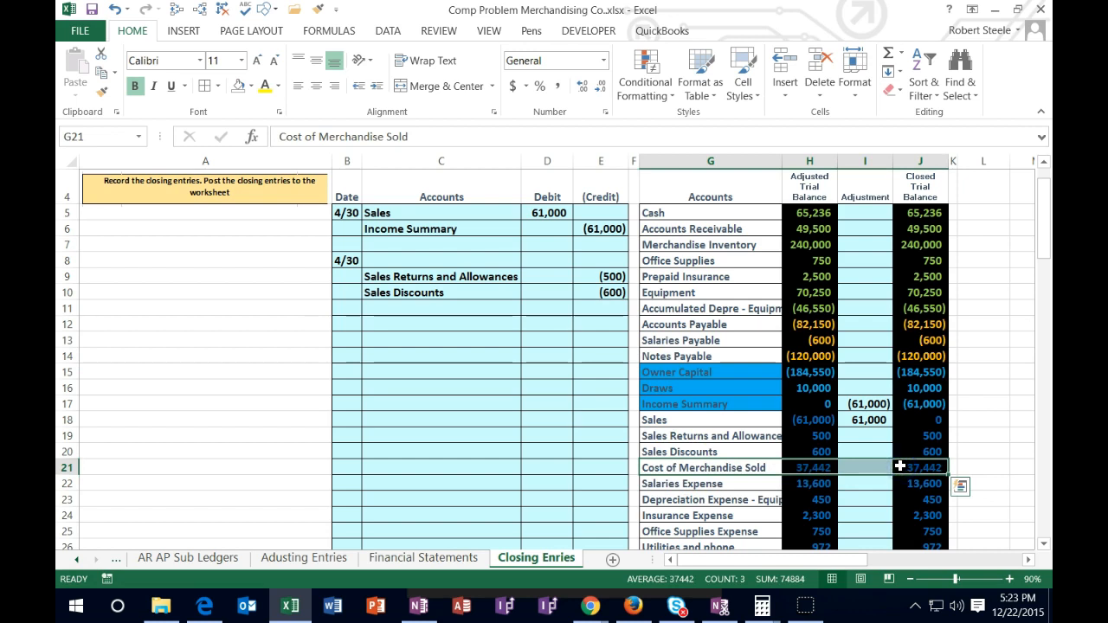
{"action": "scroll", "coordinate": [891, 474], "scroll_direction": "down", "scroll_amount": 1}
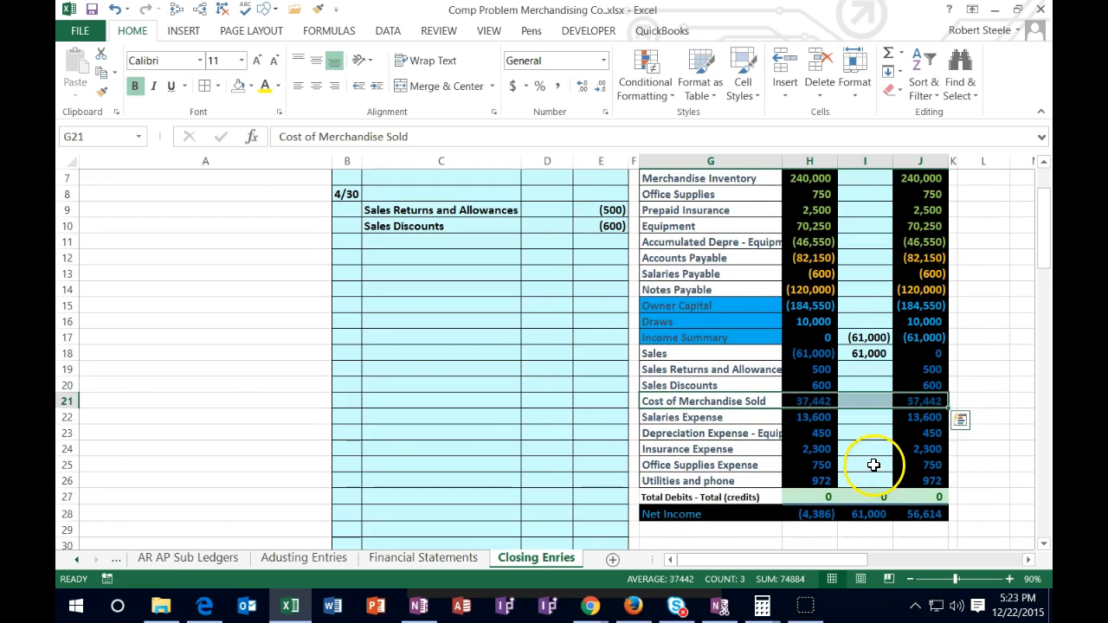
{"action": "left_click", "coordinate": [750, 402]}
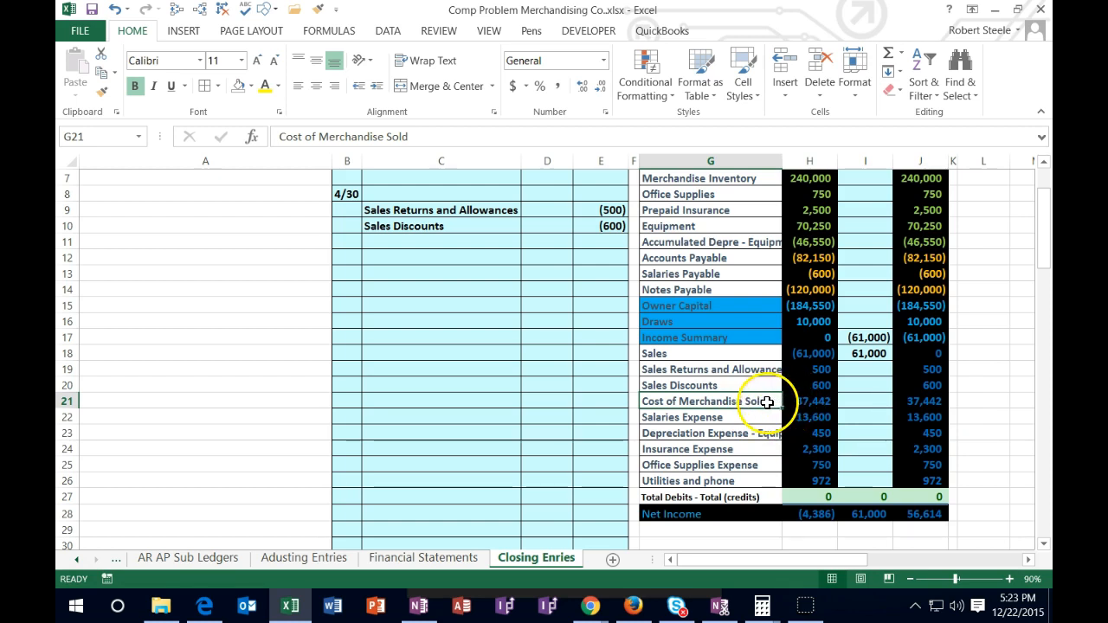
{"action": "right_click", "coordinate": [767, 402]}
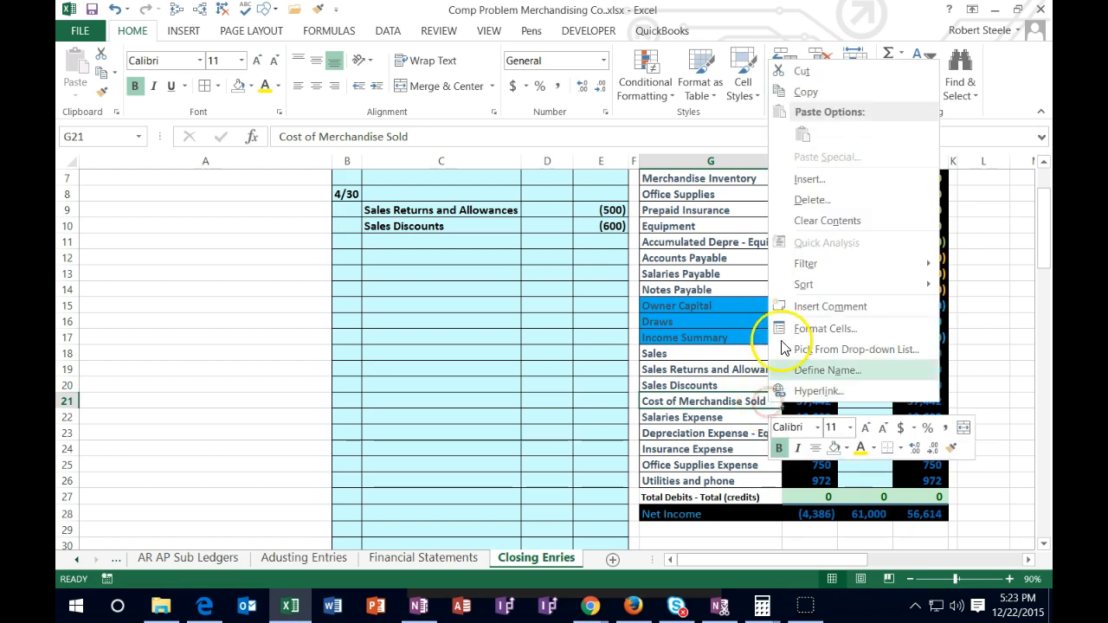
{"action": "left_click", "coordinate": [798, 93]}
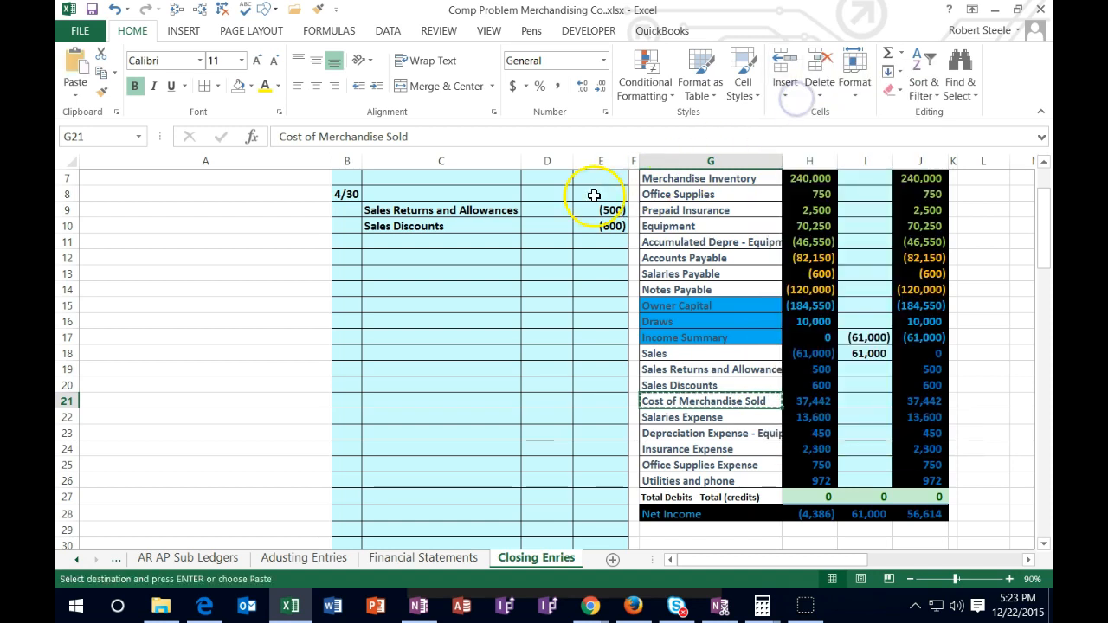
{"action": "left_click", "coordinate": [482, 240]}
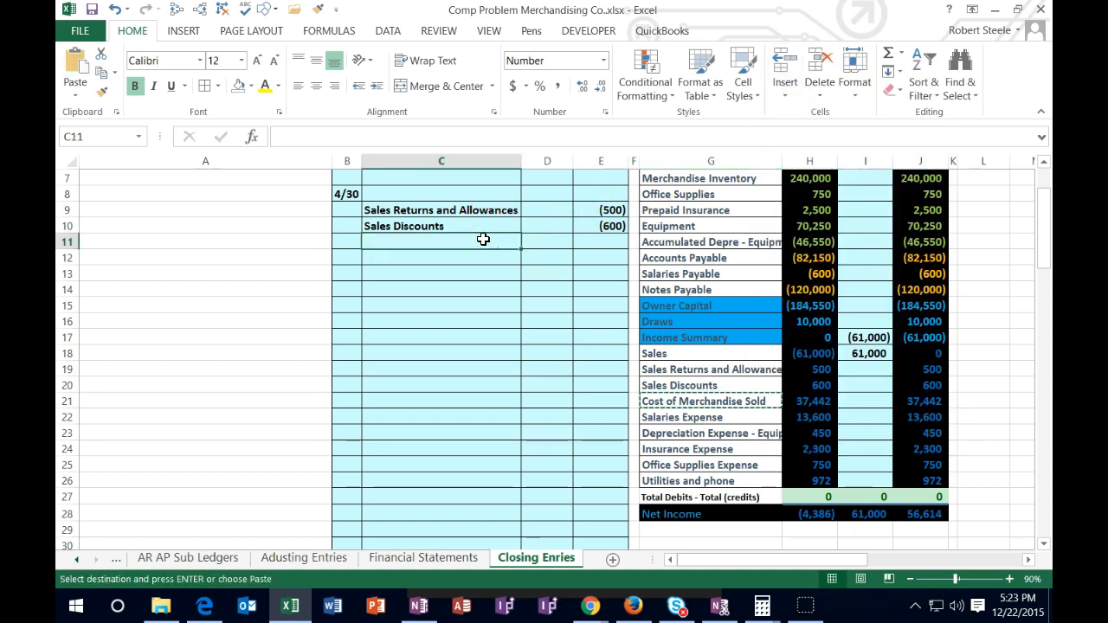
{"action": "right_click", "coordinate": [482, 239]}
{"action": "left_click", "coordinate": [539, 312]}
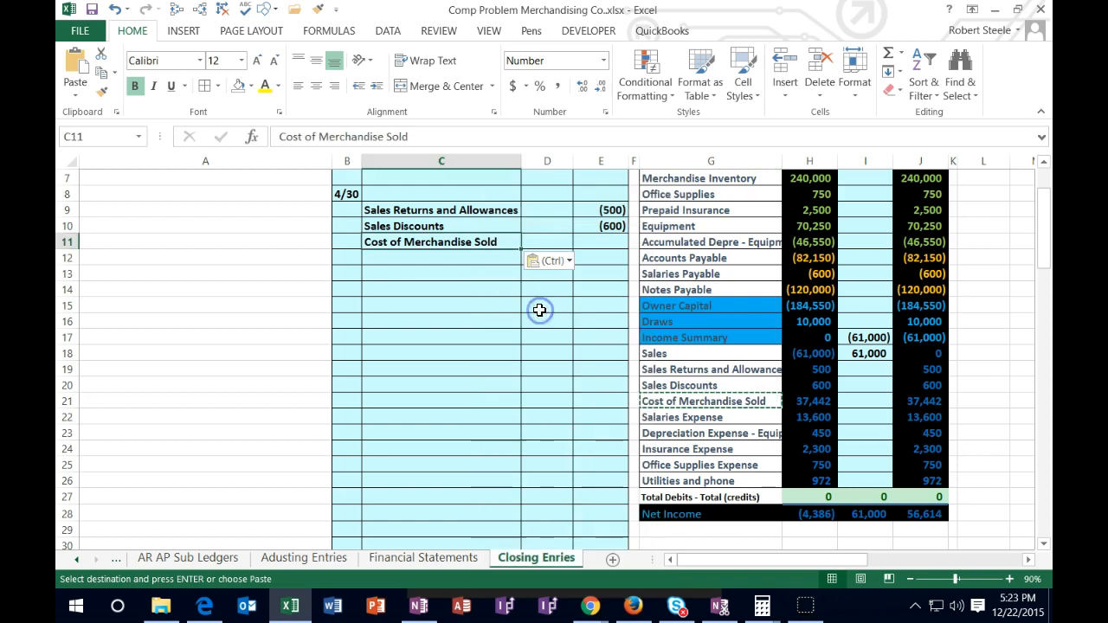
Enter a credit of -37442 for Cost of Merchandise Sold in E11
{"action": "left_click", "coordinate": [601, 241]}
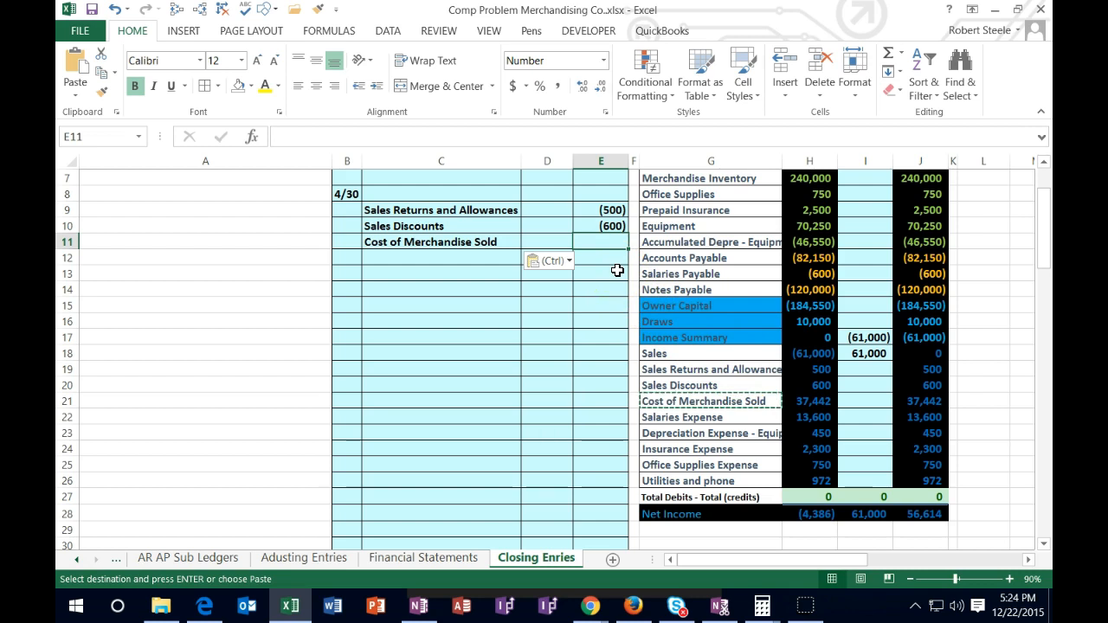
{"action": "type", "text": "-37442"}
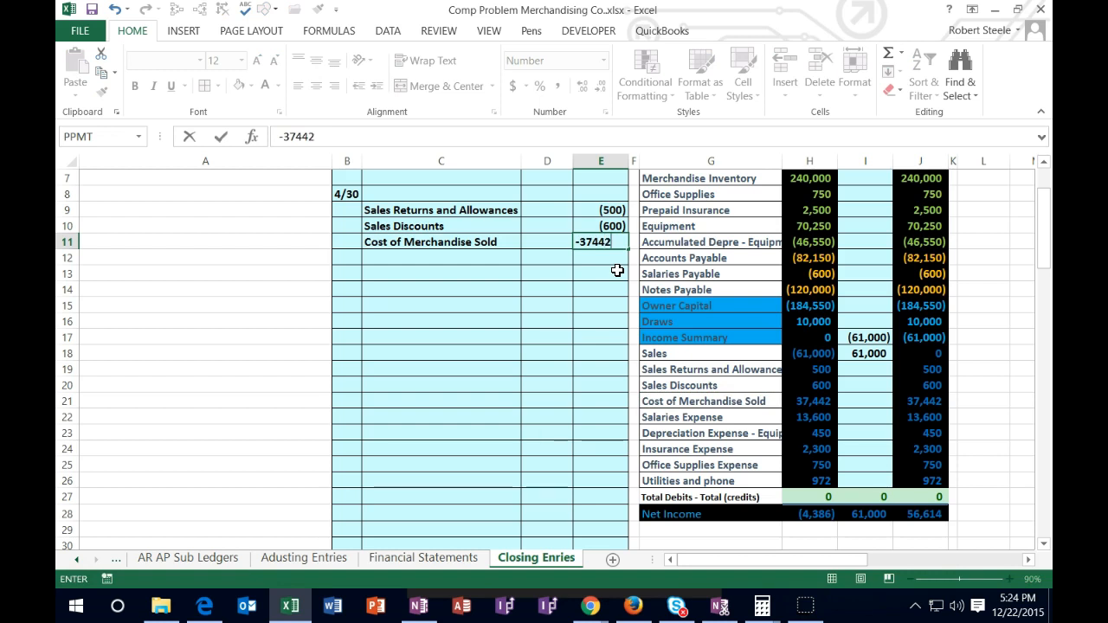
{"action": "key", "text": "Return"}
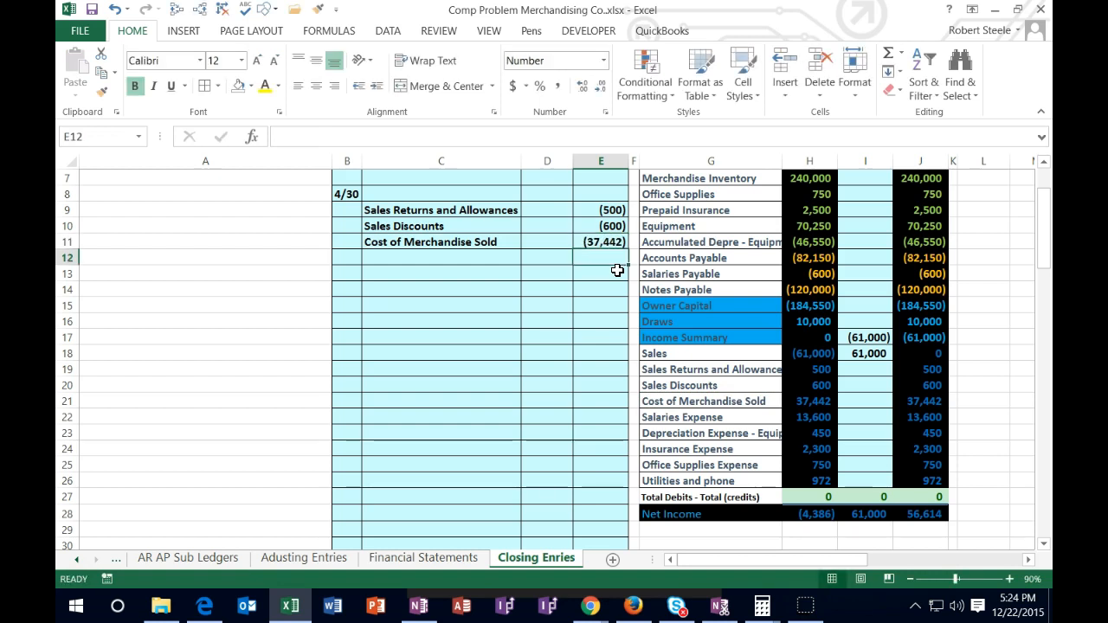
Copy the Salaries Expense account name from the trial balance into journal cell C12 as values only
{"action": "left_click_drag", "start_coordinate": [666, 421], "coordinate": [926, 416]}
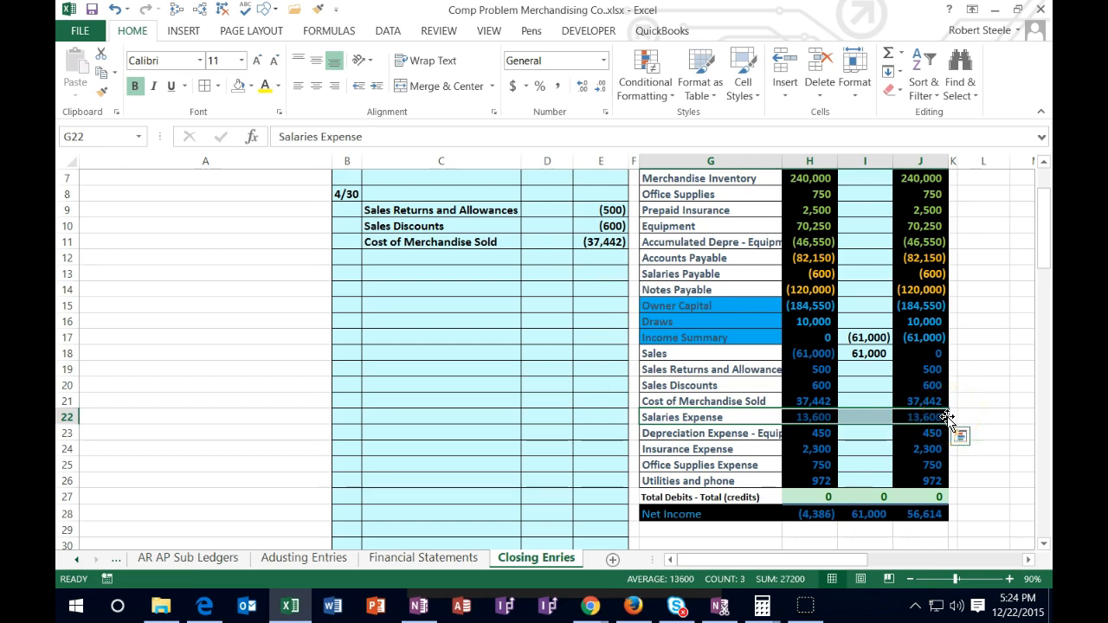
{"action": "left_click", "coordinate": [750, 418]}
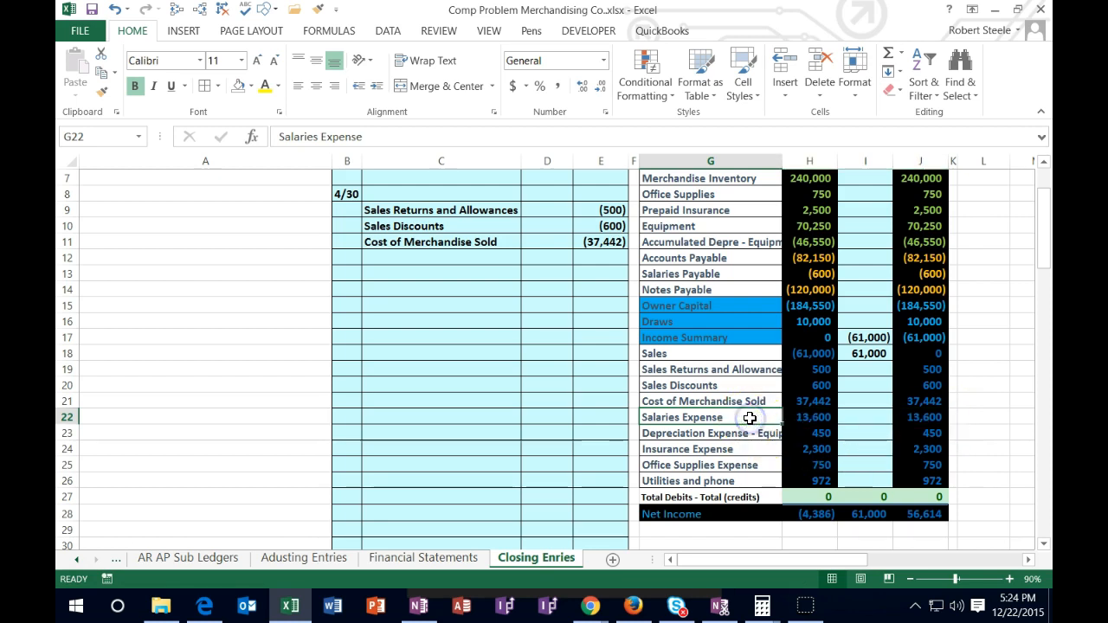
{"action": "right_click", "coordinate": [750, 418]}
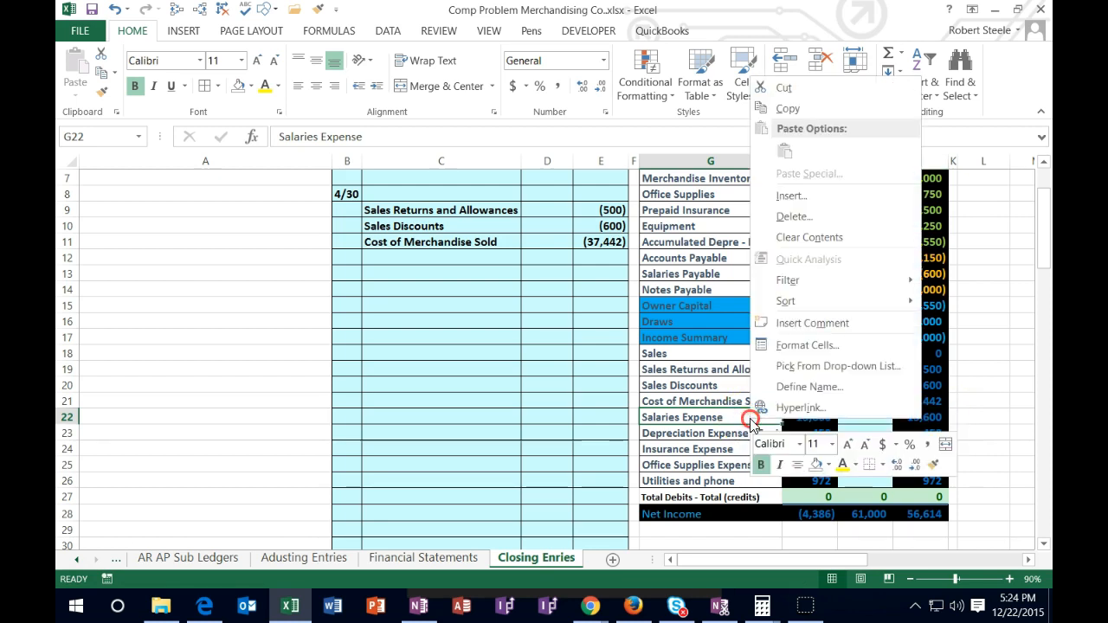
{"action": "left_click", "coordinate": [787, 108]}
{"action": "left_click", "coordinate": [445, 256]}
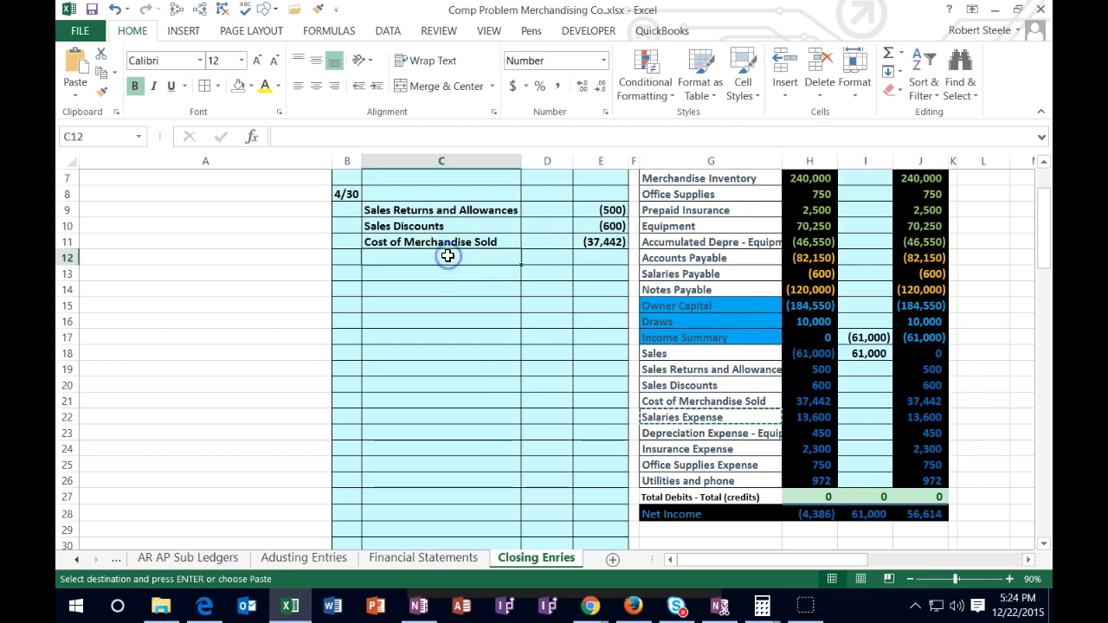
{"action": "right_click", "coordinate": [447, 256]}
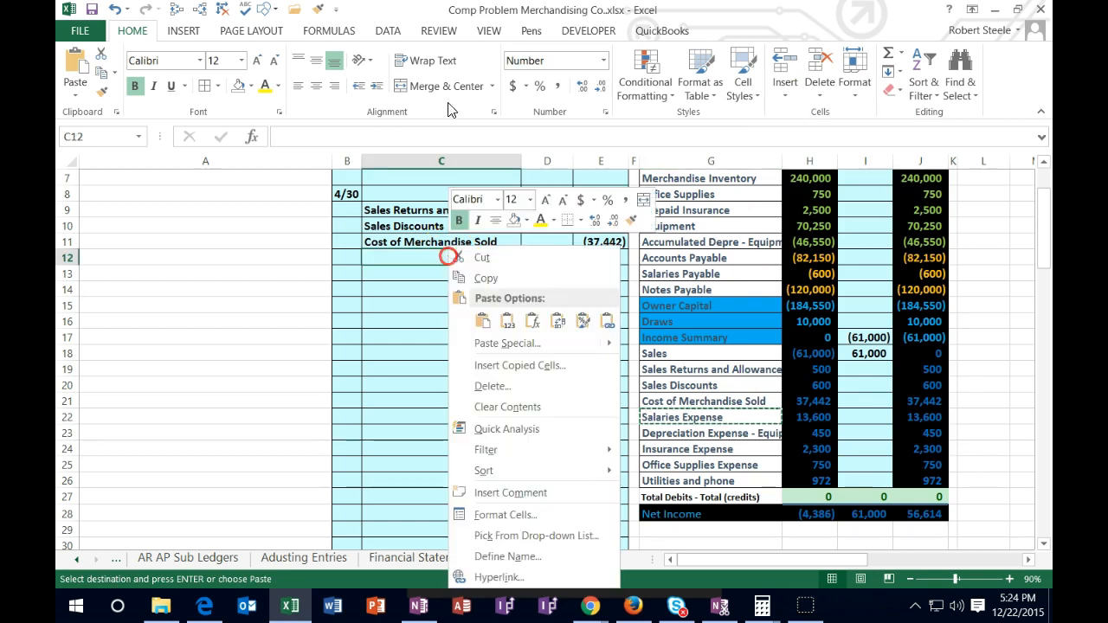
{"action": "left_click", "coordinate": [502, 318]}
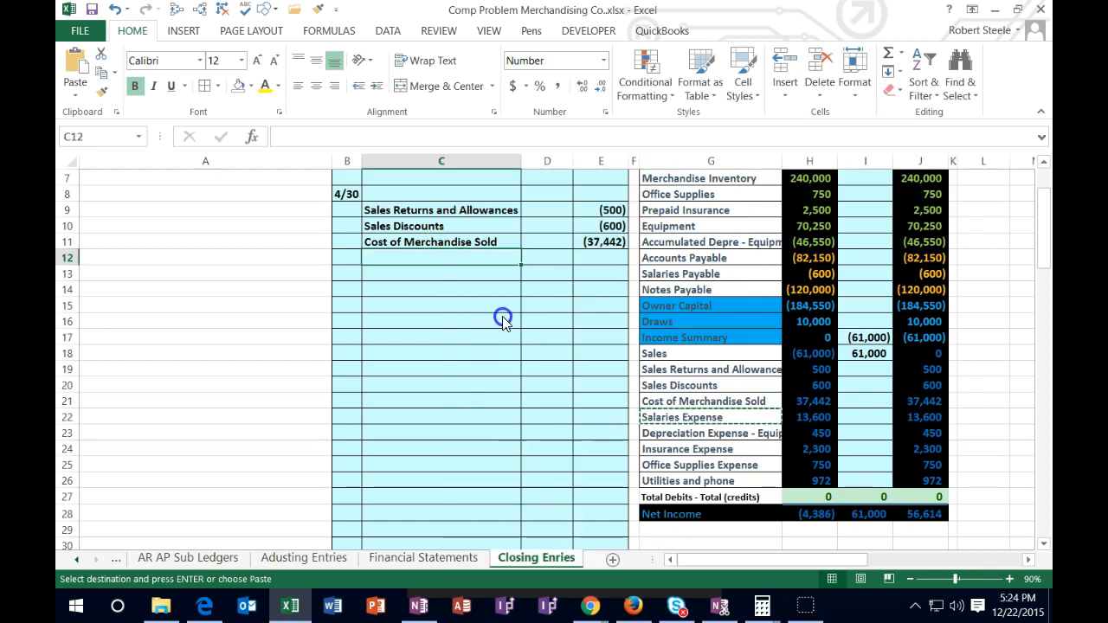
Enter a credit of -13600 for Salaries Expense in E12
{"action": "left_click", "coordinate": [603, 259]}
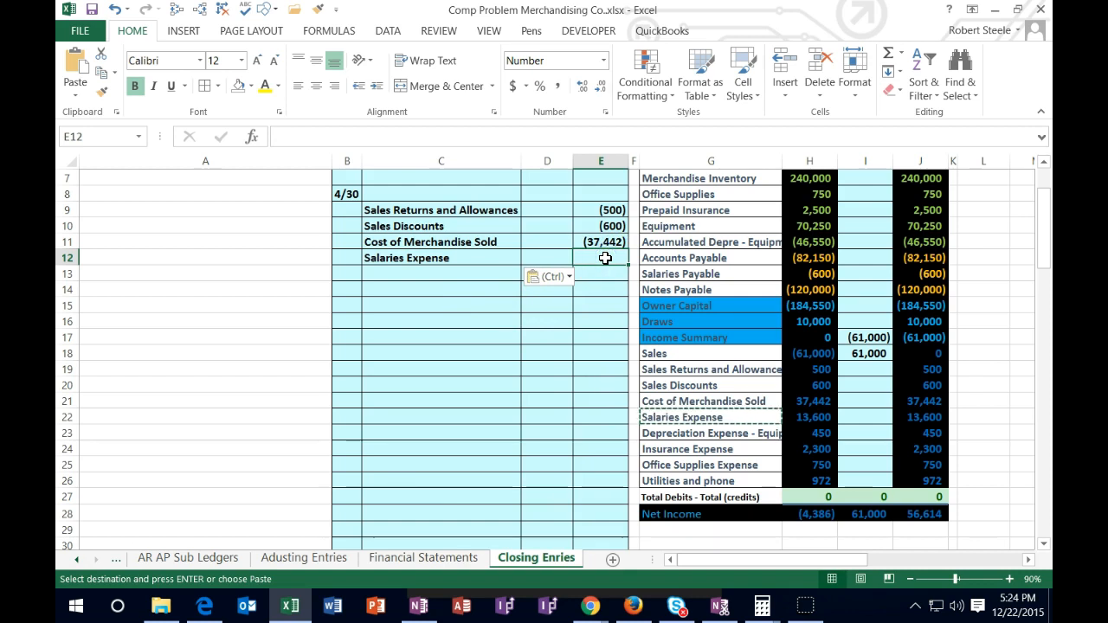
{"action": "type", "text": "-13600"}
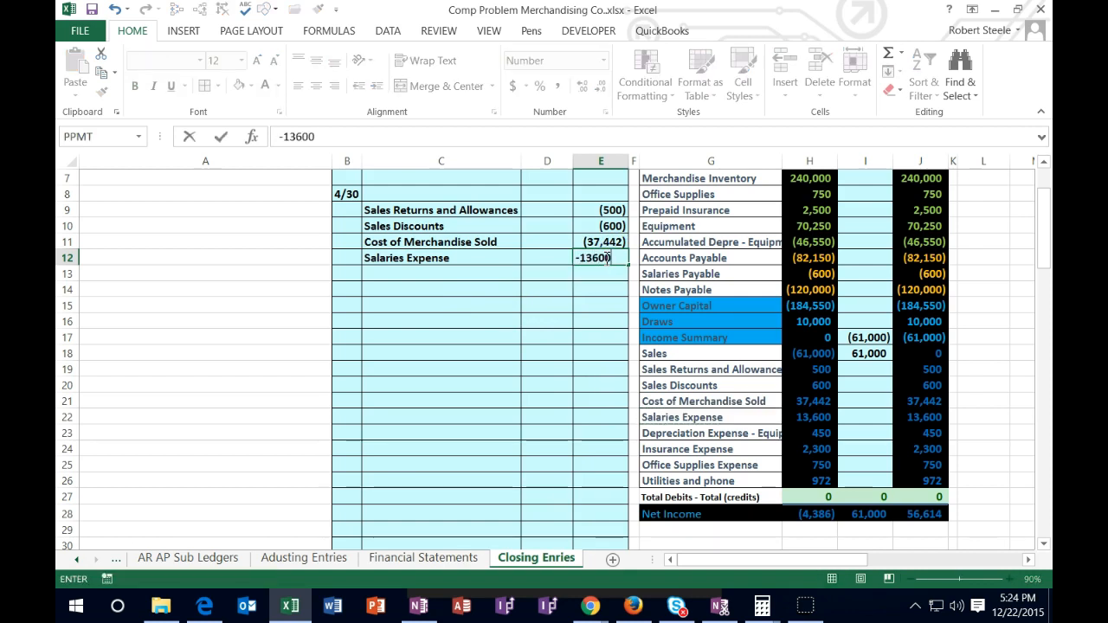
{"action": "key", "text": "Return"}
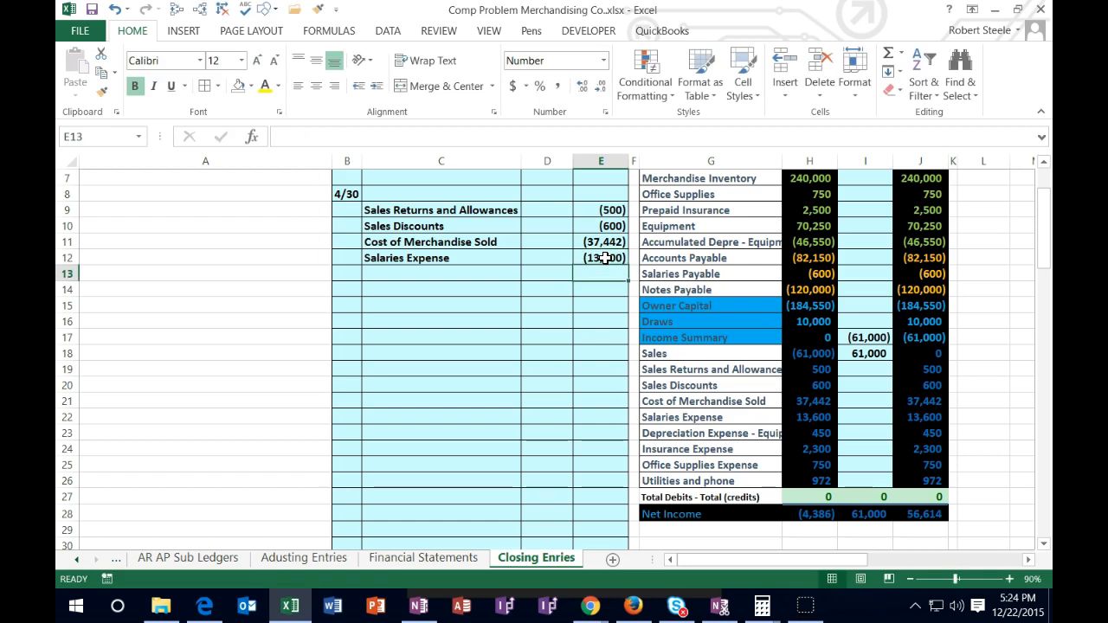
Copy the Depreciation Expense - Equipment account name from the trial balance into journal cell C13 as values only
{"action": "left_click", "coordinate": [707, 435]}
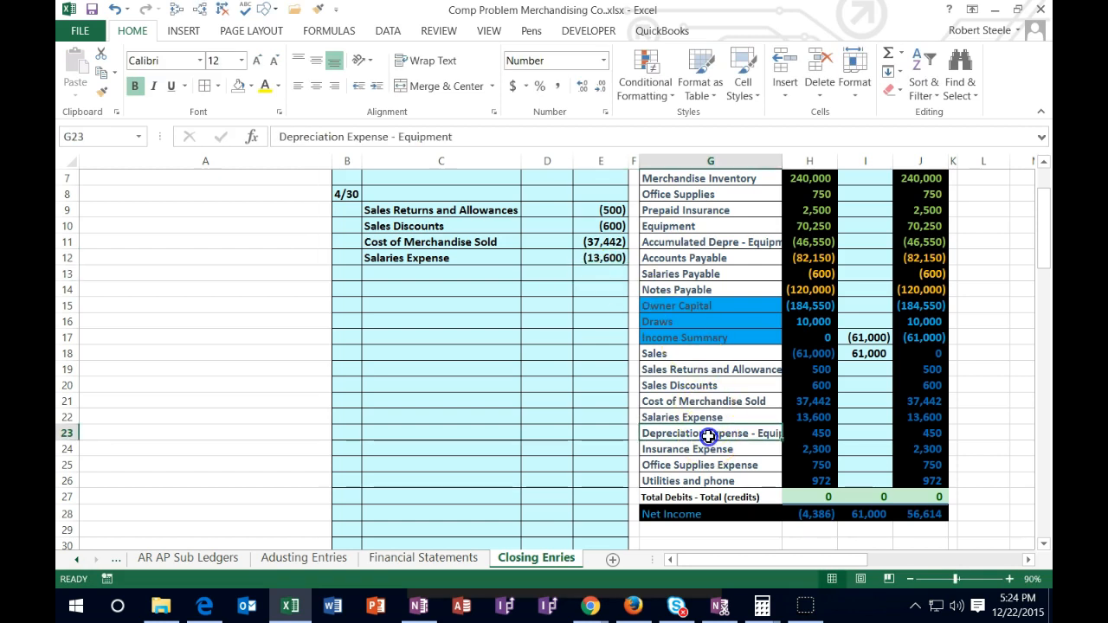
{"action": "left_click_drag", "start_coordinate": [739, 432], "coordinate": [915, 443]}
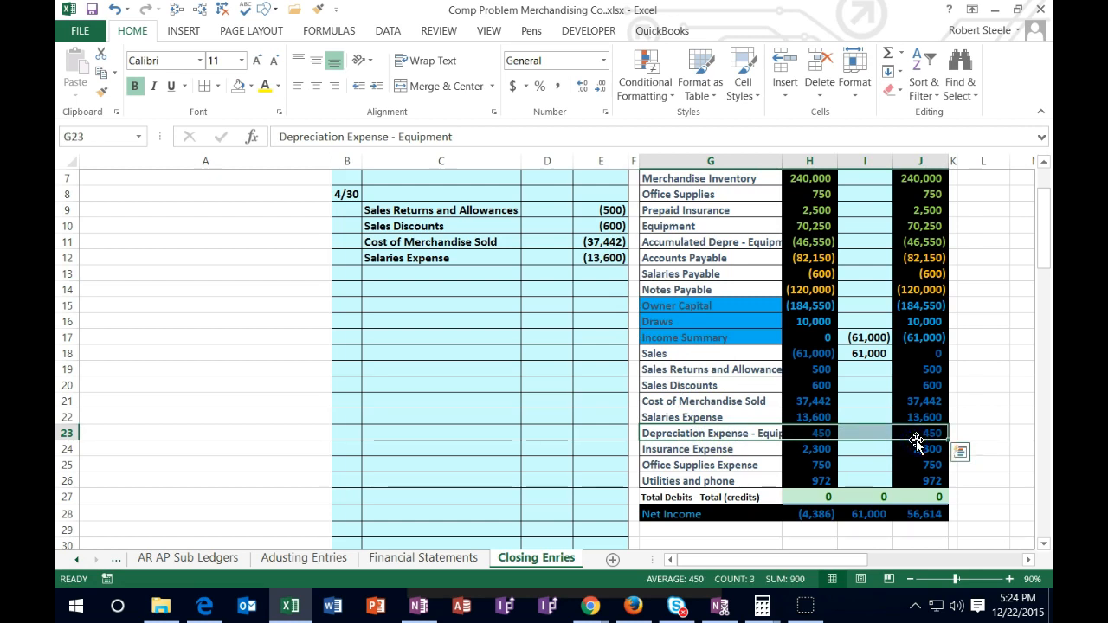
{"action": "left_click", "coordinate": [725, 431]}
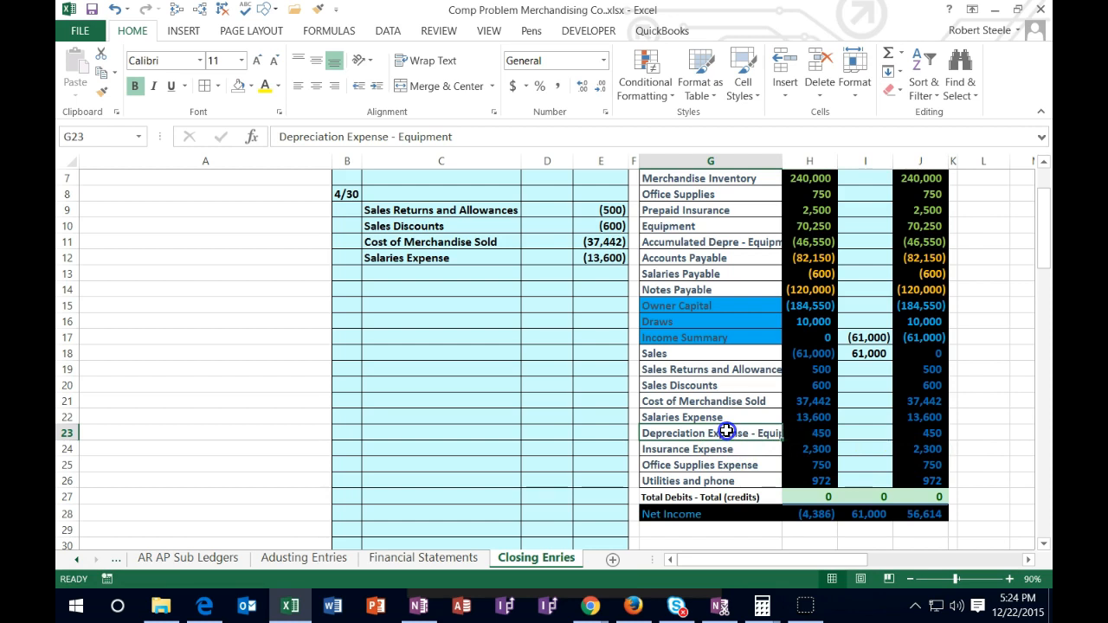
{"action": "right_click", "coordinate": [725, 431]}
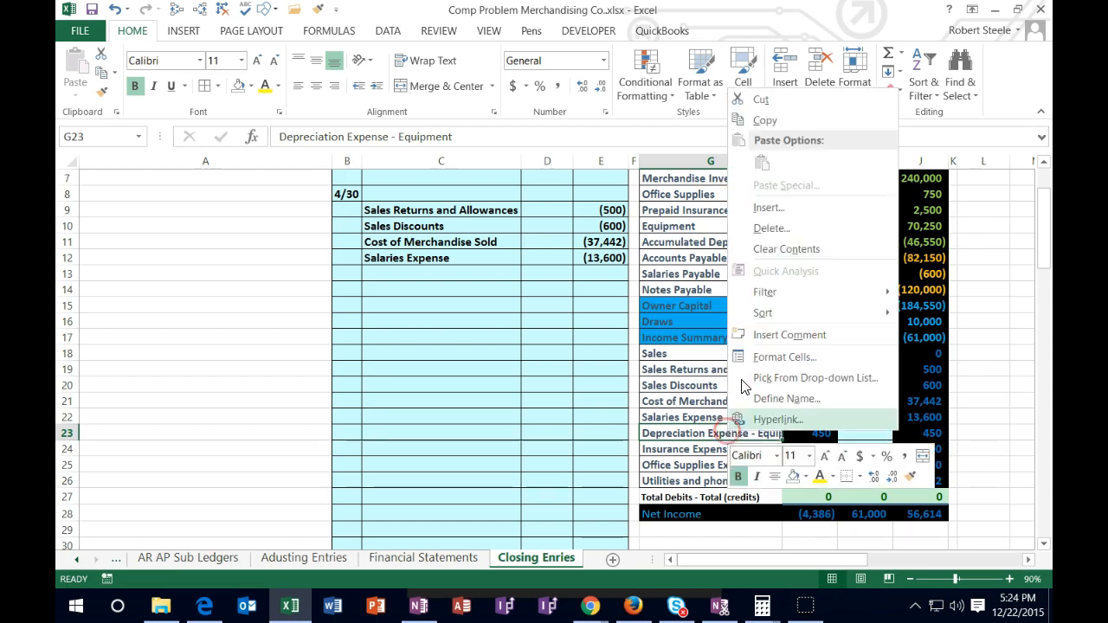
{"action": "left_click", "coordinate": [766, 121]}
{"action": "left_click", "coordinate": [507, 273]}
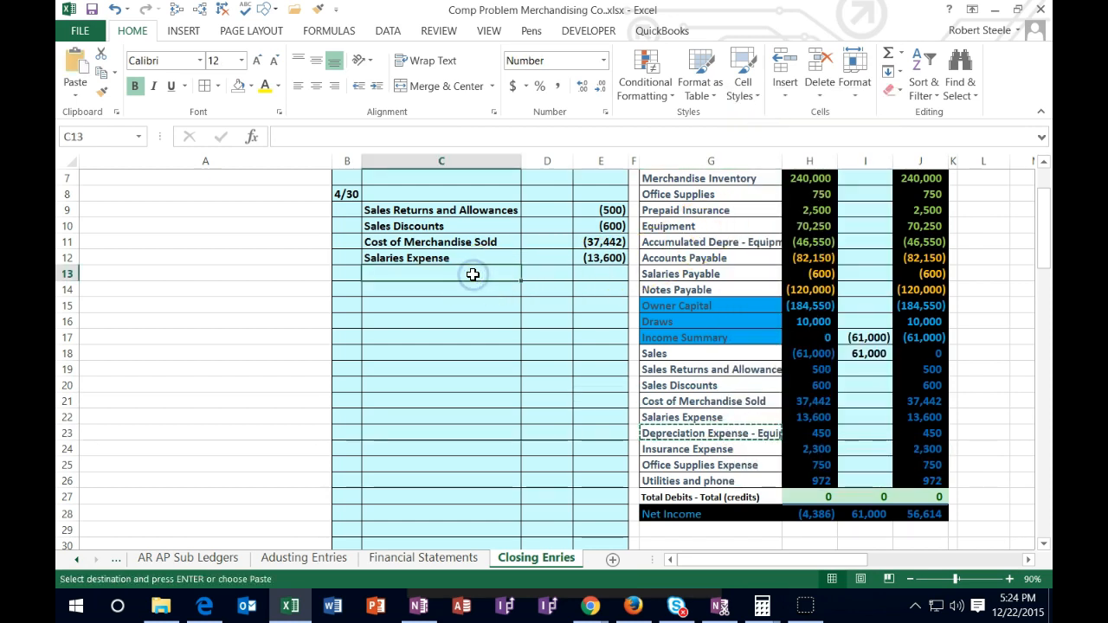
{"action": "right_click", "coordinate": [472, 274]}
{"action": "left_click", "coordinate": [523, 317]}
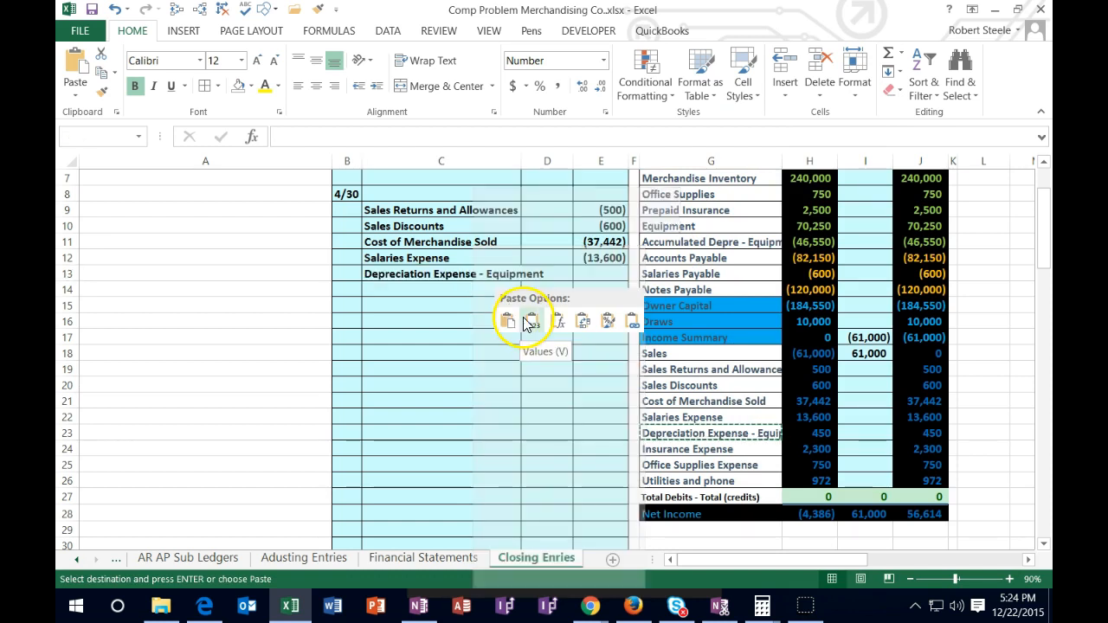
Enter a credit of -450 for Depreciation Expense - Equipment in E13
{"action": "left_click", "coordinate": [605, 275]}
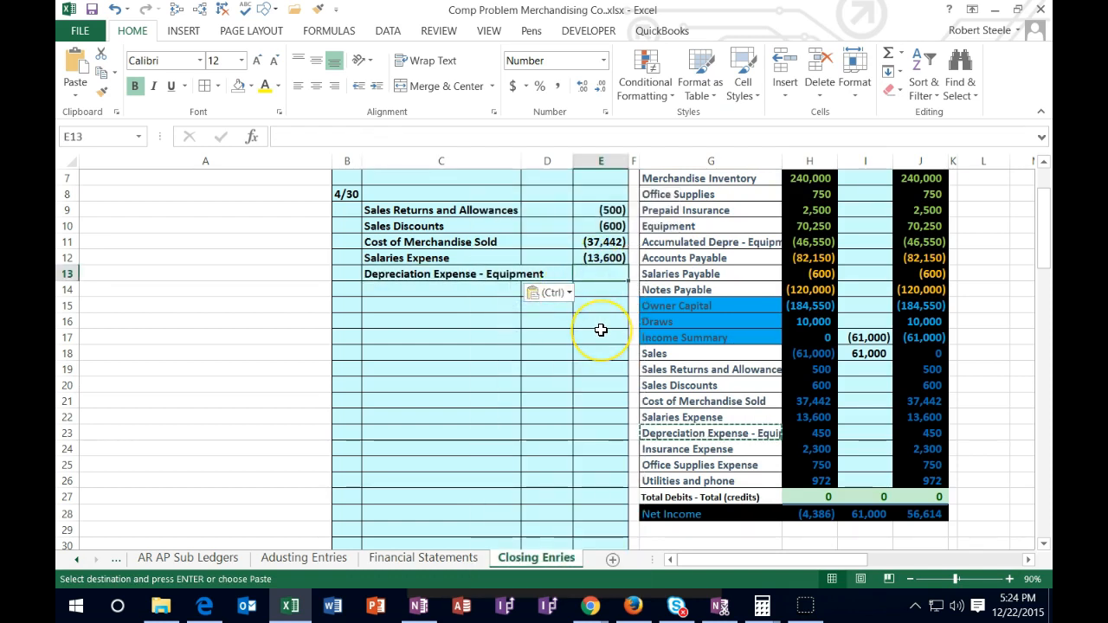
{"action": "key", "text": "Escape"}
{"action": "type", "text": "-"}
{"action": "type", "text": "450"}
{"action": "key", "text": "Return"}
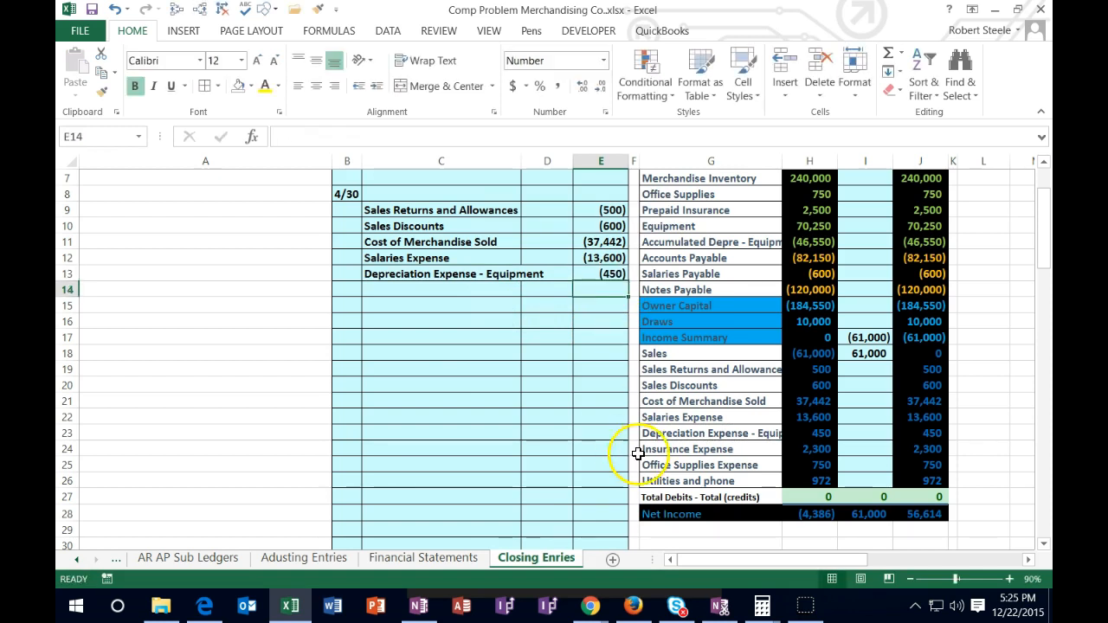
Copy the Insurance Expense account name from trial balance cell G24
{"action": "left_click", "coordinate": [640, 452]}
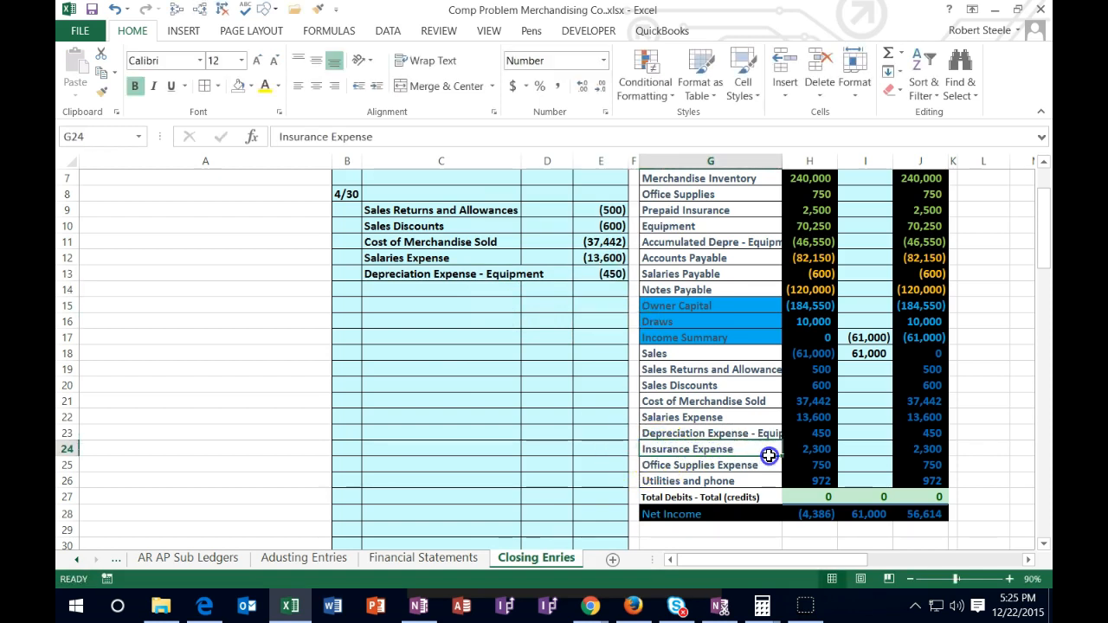
{"action": "left_click_drag", "start_coordinate": [770, 455], "coordinate": [791, 454]}
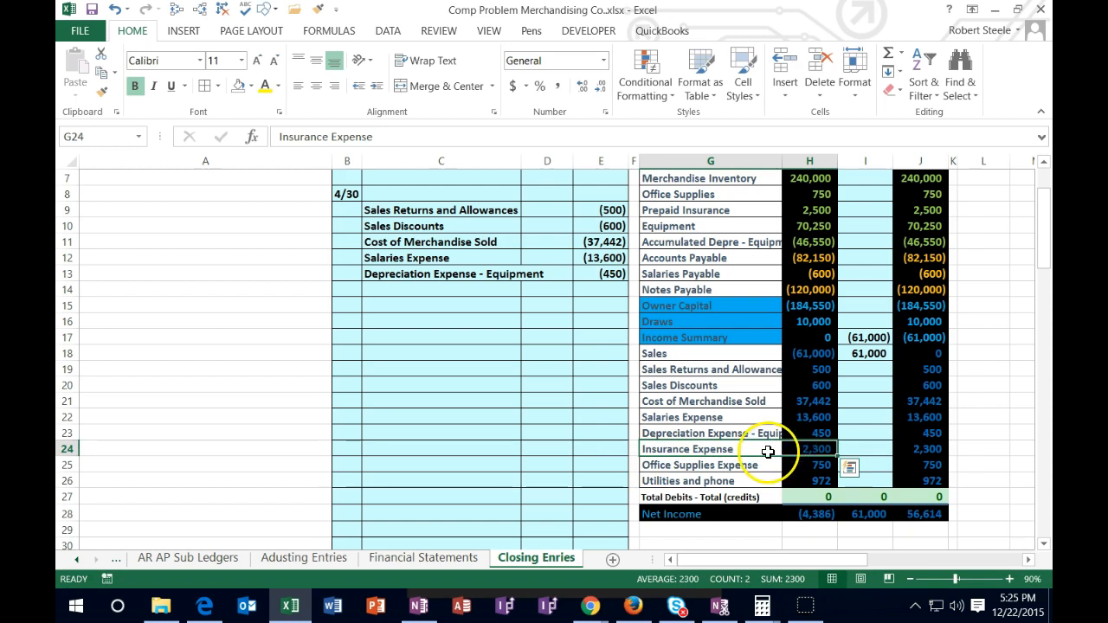
{"action": "left_click", "coordinate": [767, 451]}
{"action": "right_click", "coordinate": [768, 450]}
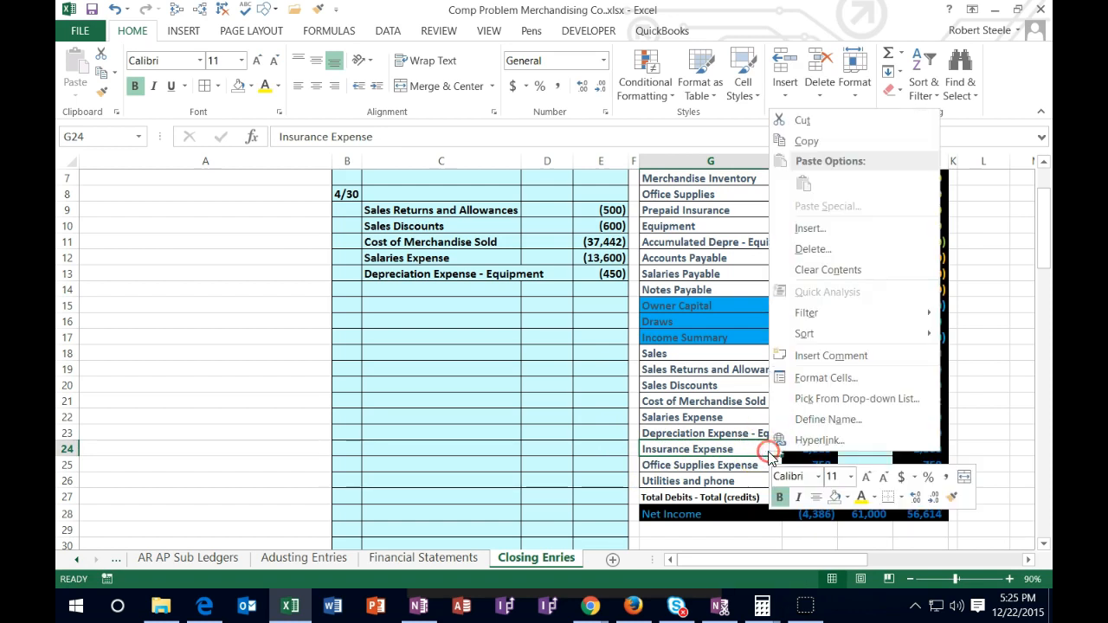
{"action": "left_click", "coordinate": [803, 145]}
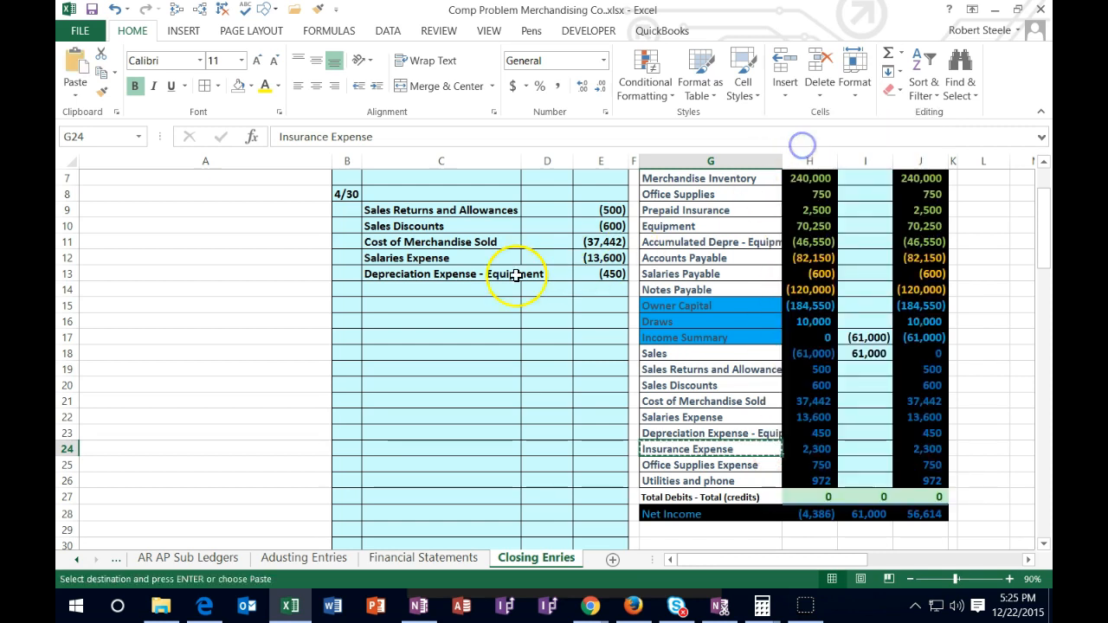